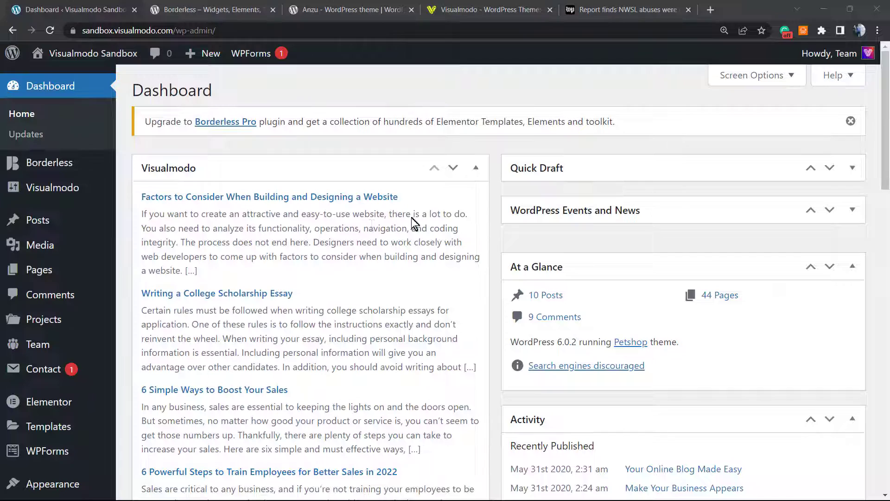
# View a paywalled news article as reference, then return to the dashboard and the installed plugins page
pyautogui.click(588, 9)
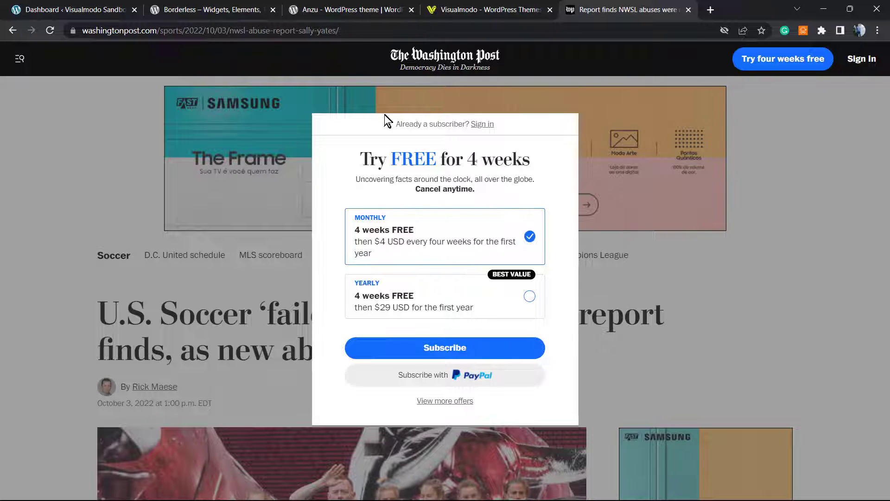
pyautogui.click(105, 10)
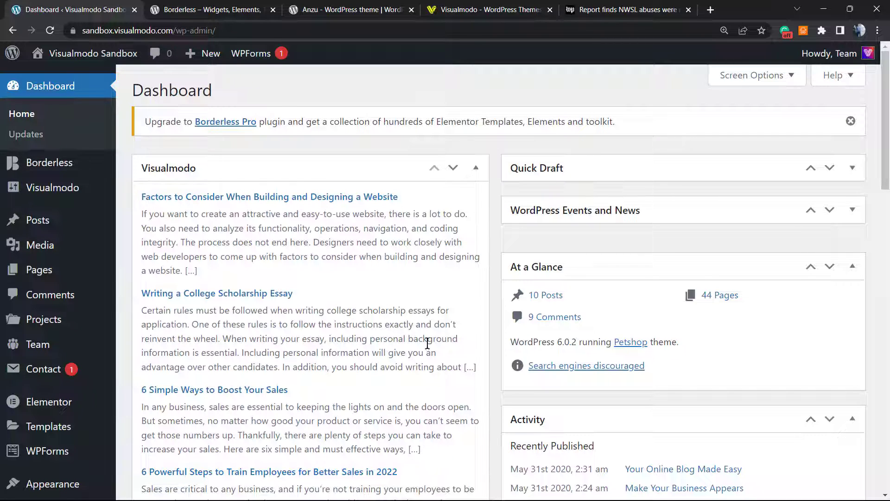
pyautogui.scroll(-2, 132, 354)
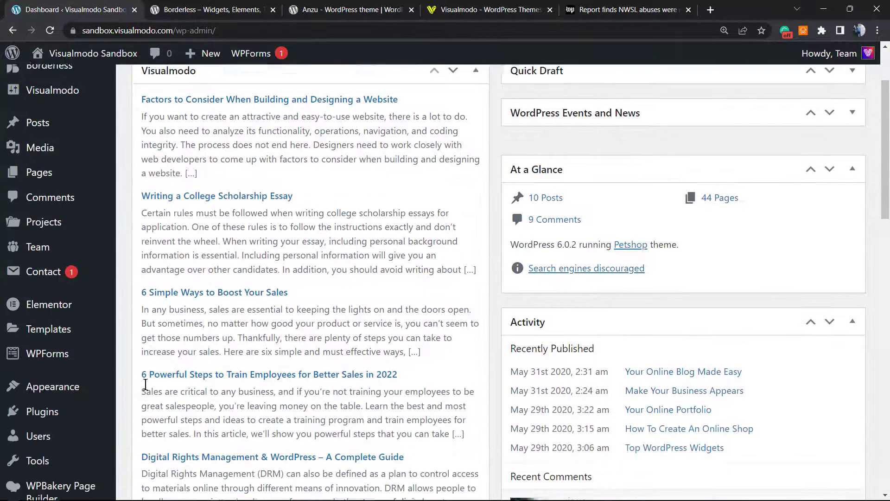
pyautogui.click(63, 393)
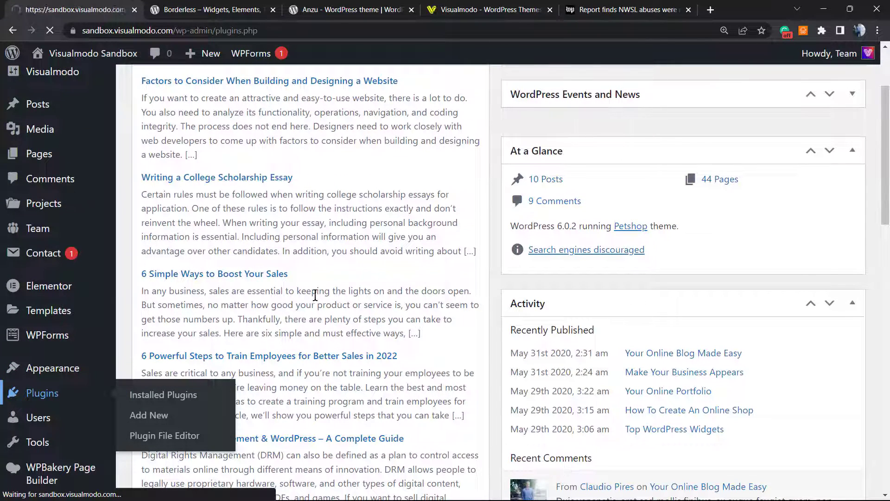
pyautogui.scroll(-2, 296, 285)
pyautogui.scroll(-2, 289, 288)
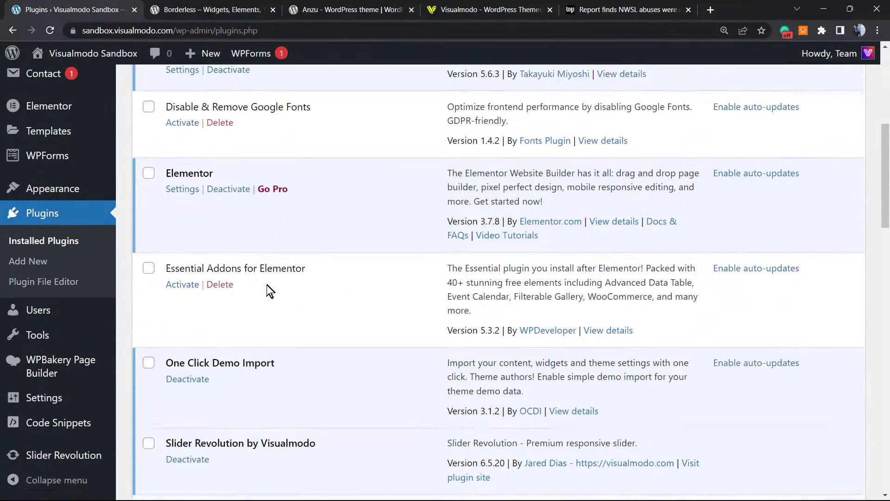
pyautogui.scroll(-2, 269, 293)
pyautogui.scroll(-1, 251, 289)
pyautogui.scroll(-2, 240, 285)
pyautogui.scroll(-1, 233, 286)
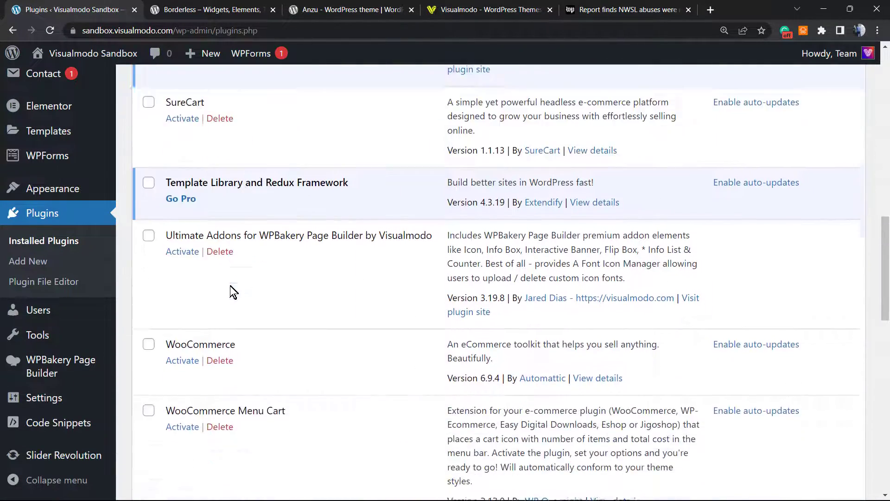
pyautogui.scroll(-2, 202, 275)
# Activate the WooCommerce plugin and bring up the list of all posts
pyautogui.click(179, 222)
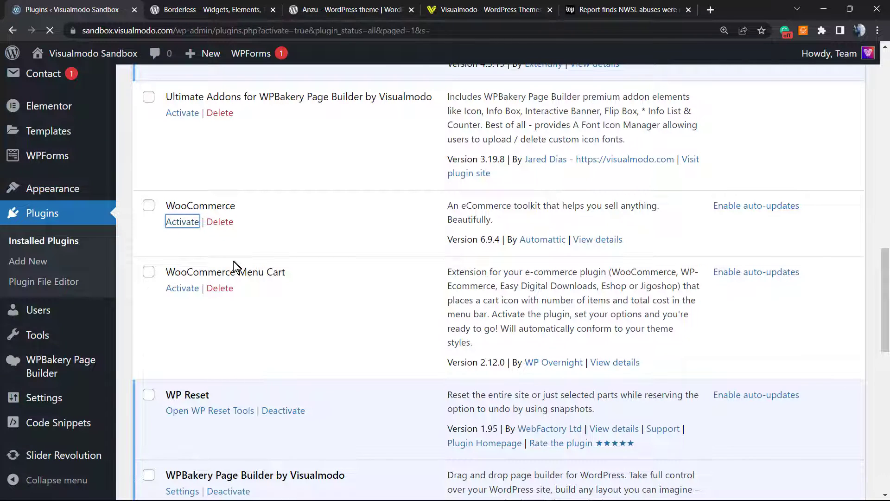
pyautogui.scroll(-4, 290, 259)
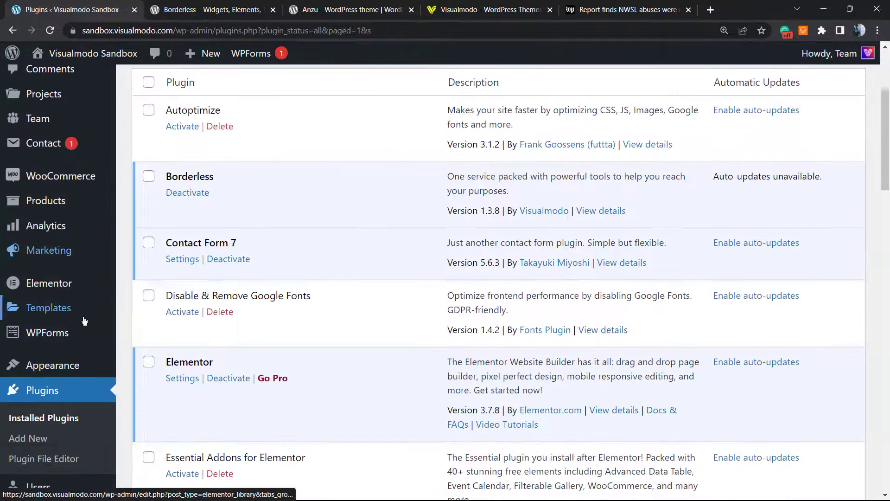
pyautogui.scroll(3, 84, 265)
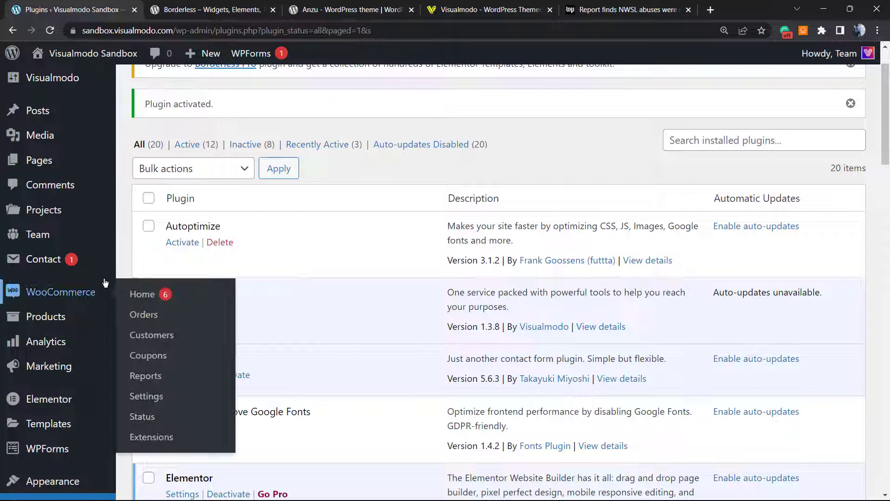
pyautogui.moveTo(38, 111)
pyautogui.click(37, 123)
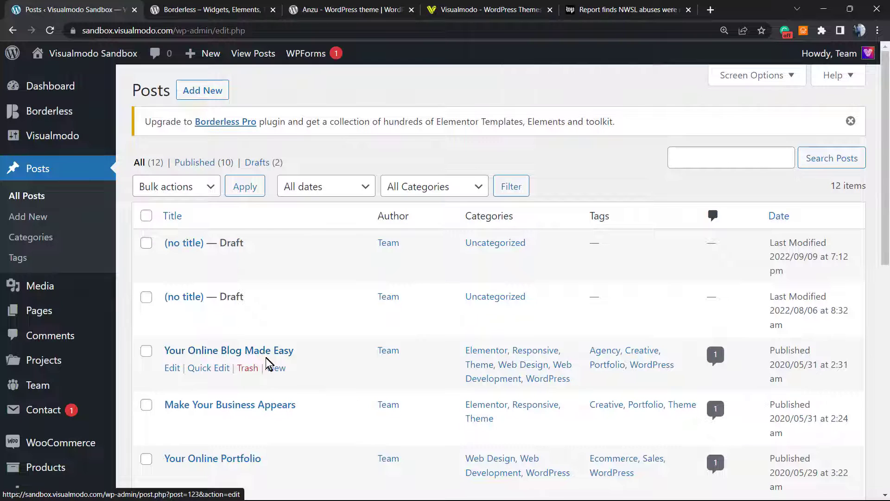
# View the 'Your Online Blog Made Easy' post live in a new browser tab
pyautogui.rightClick(276, 369)
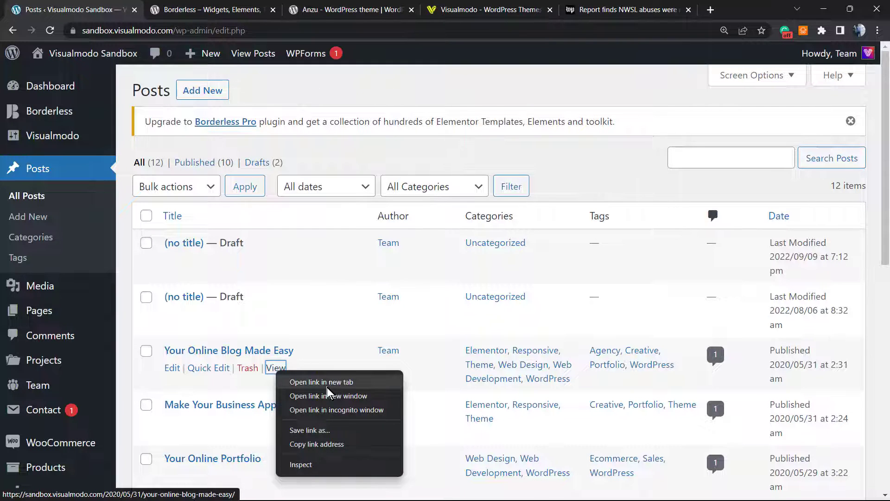
pyautogui.click(319, 383)
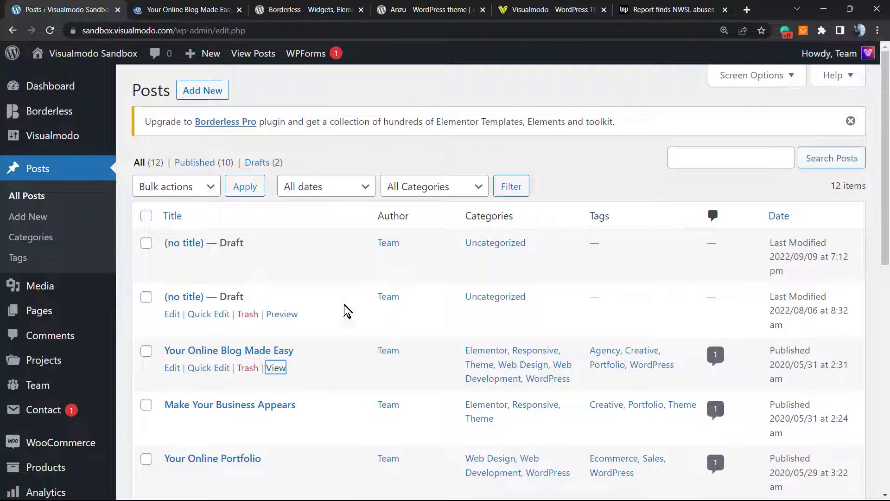
pyautogui.click(188, 10)
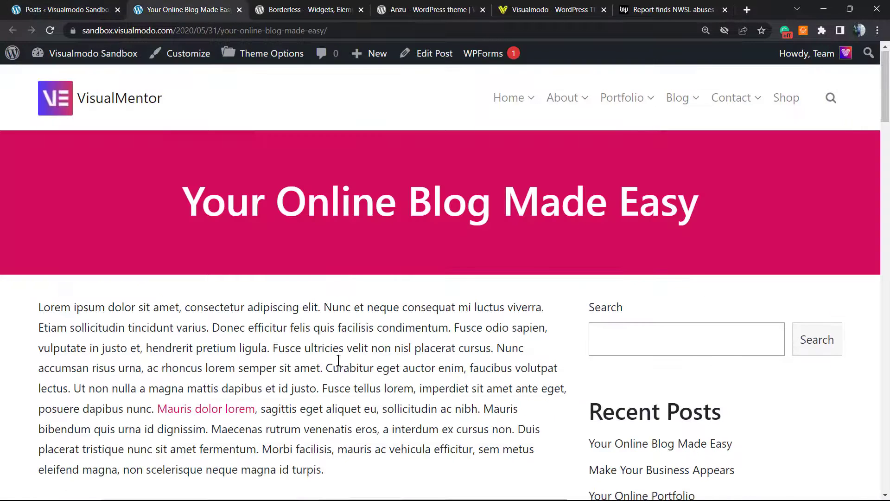
pyautogui.scroll(-3, 338, 362)
pyautogui.scroll(-3, 332, 352)
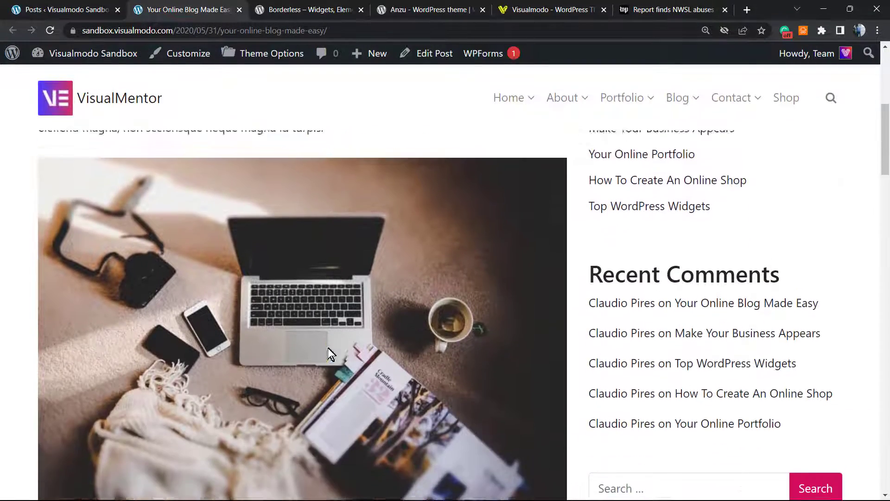
pyautogui.scroll(-2, 327, 348)
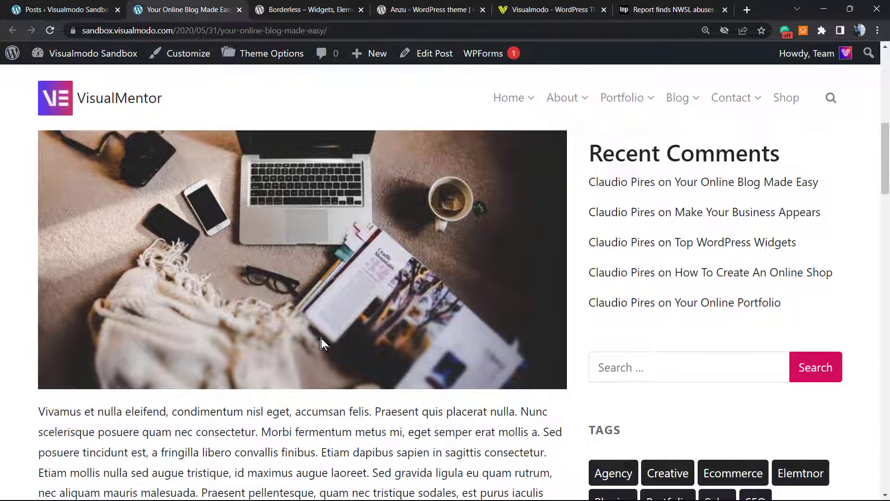
pyautogui.scroll(3, 328, 336)
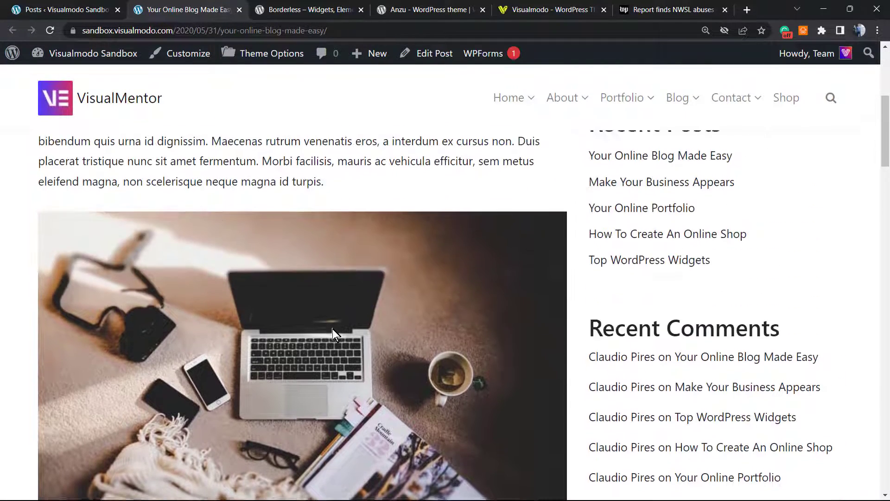
pyautogui.scroll(3, 333, 332)
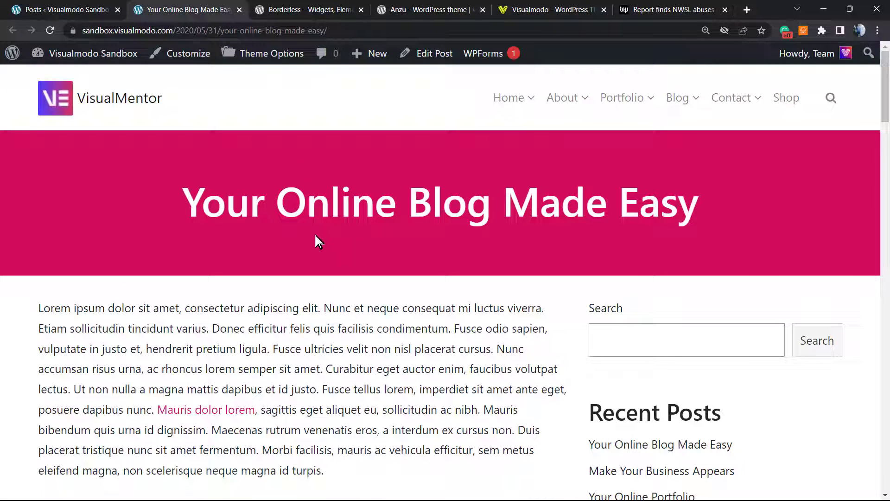
# Highlight the post's full web address in the address bar, then clear the selection
pyautogui.doubleClick(229, 34)
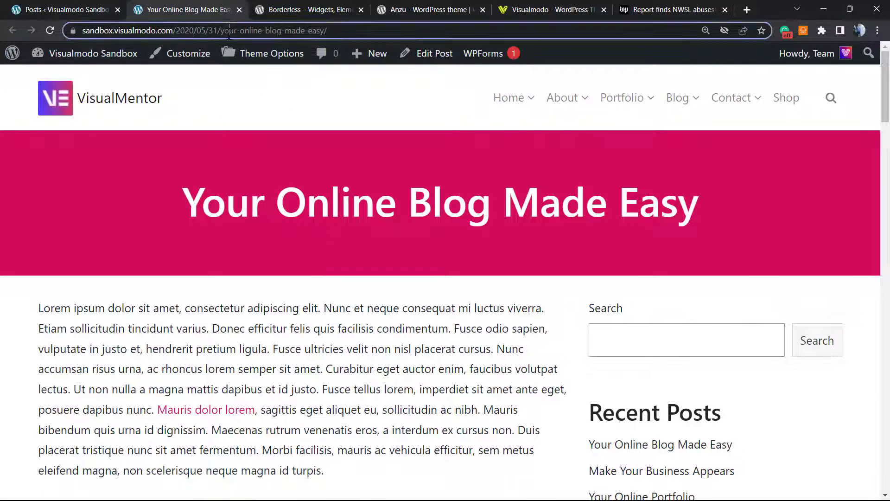
pyautogui.hotkey('ctrl', 'a')
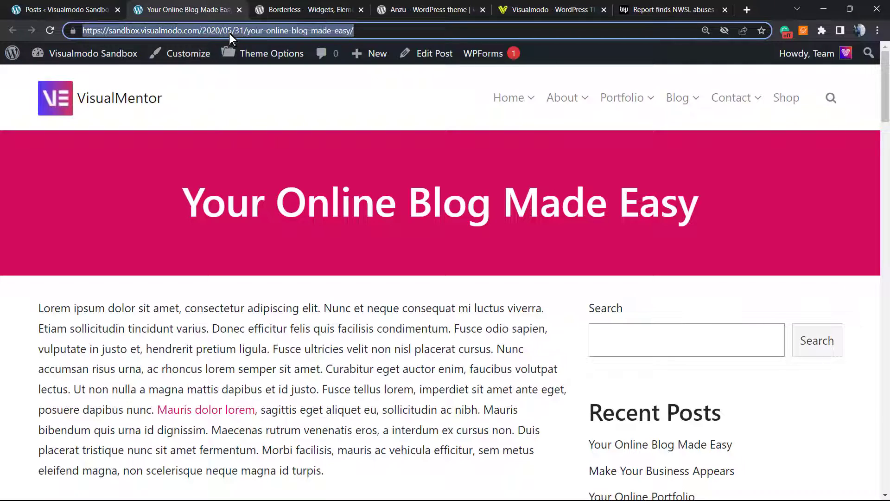
pyautogui.doubleClick(346, 277)
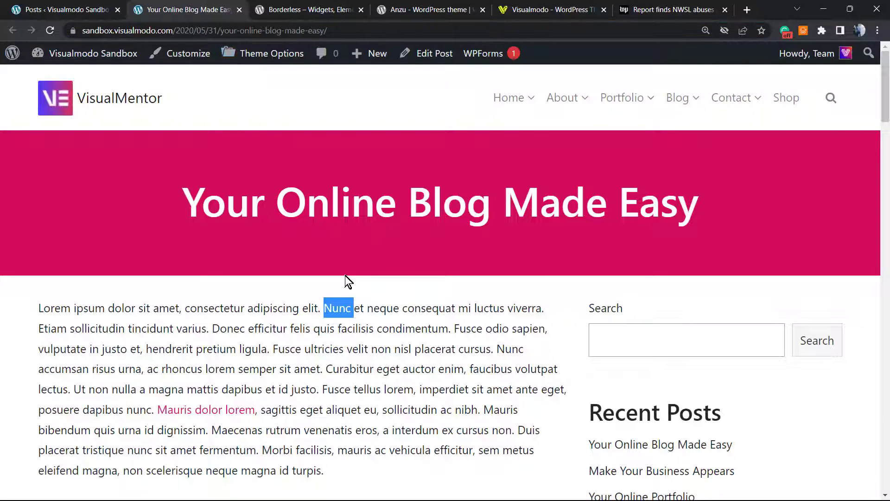
pyautogui.click(346, 277)
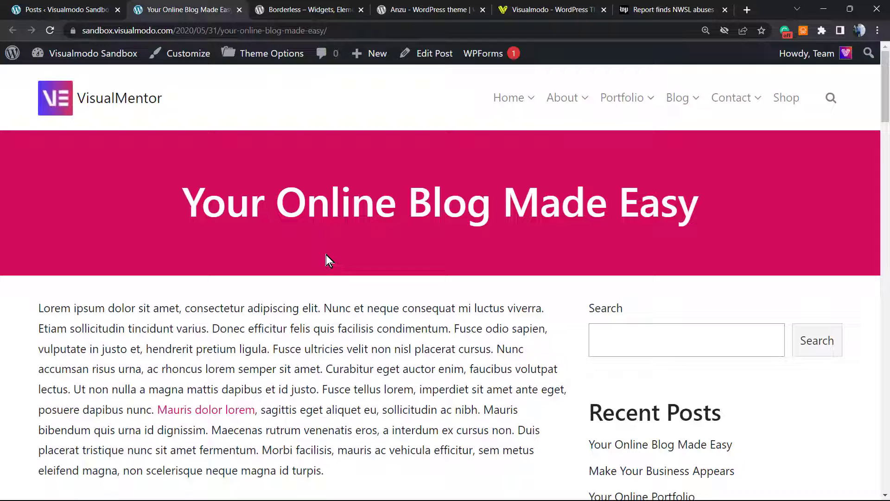
# Search the plugin directory for 'Pay For Post with WooCommerce' from Add New plugins
pyautogui.click(76, 10)
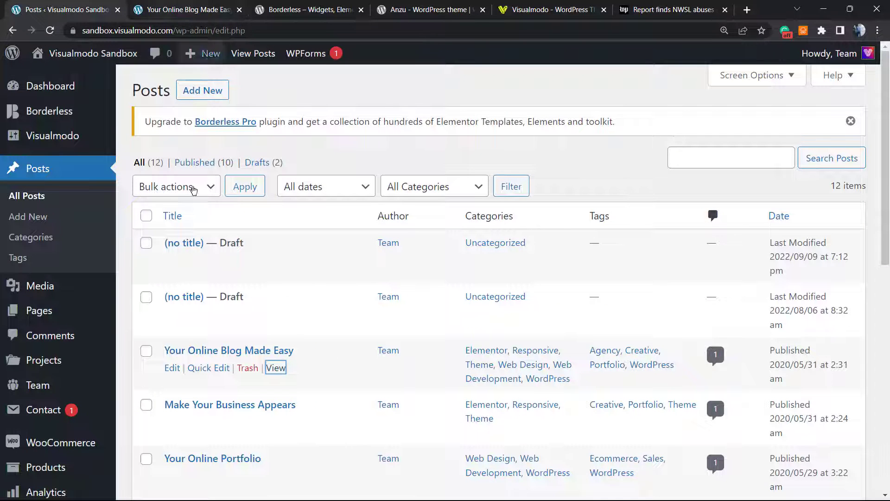
pyautogui.scroll(-1, 49, 333)
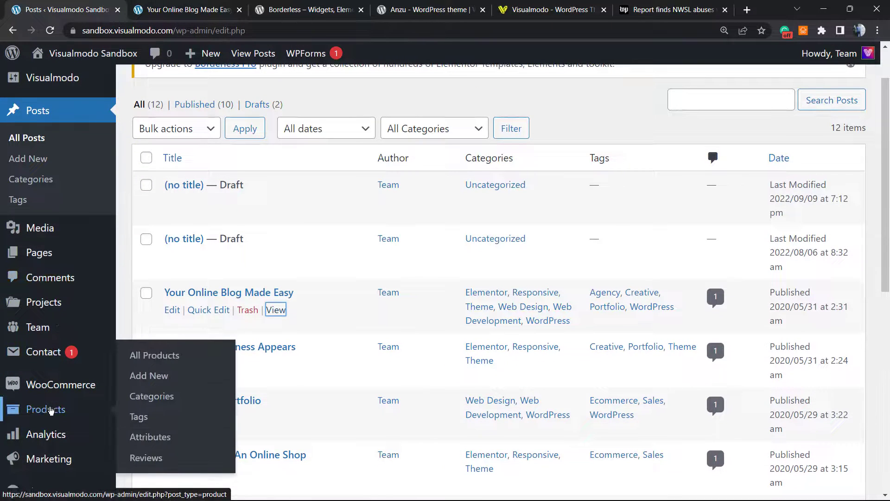
pyautogui.scroll(-1, 50, 410)
pyautogui.scroll(-1, 50, 404)
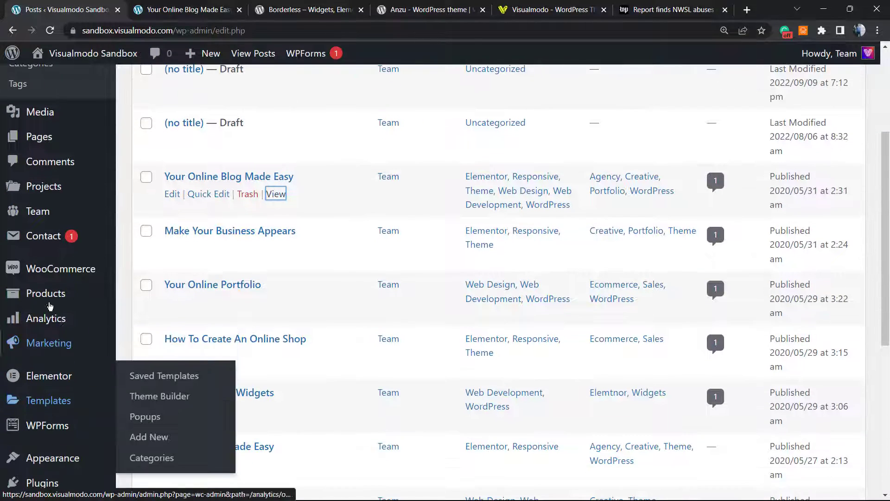
pyautogui.scroll(2, 51, 328)
pyautogui.scroll(-3, 70, 339)
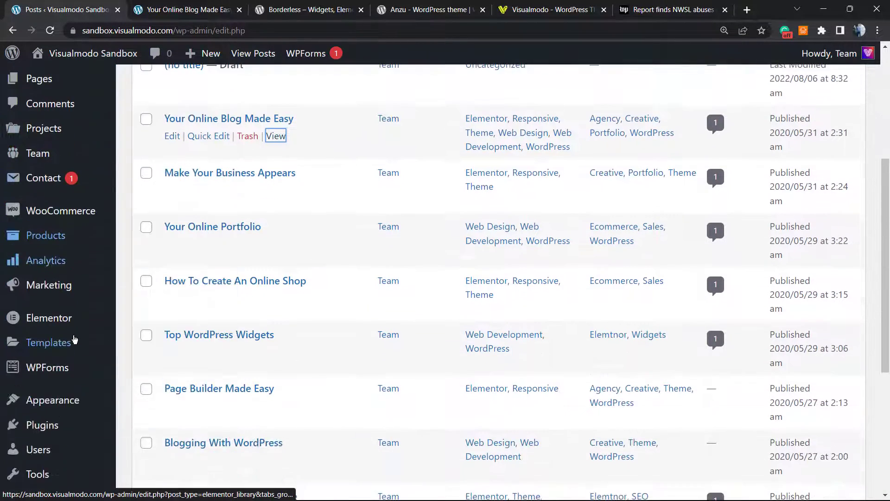
pyautogui.scroll(-1, 69, 341)
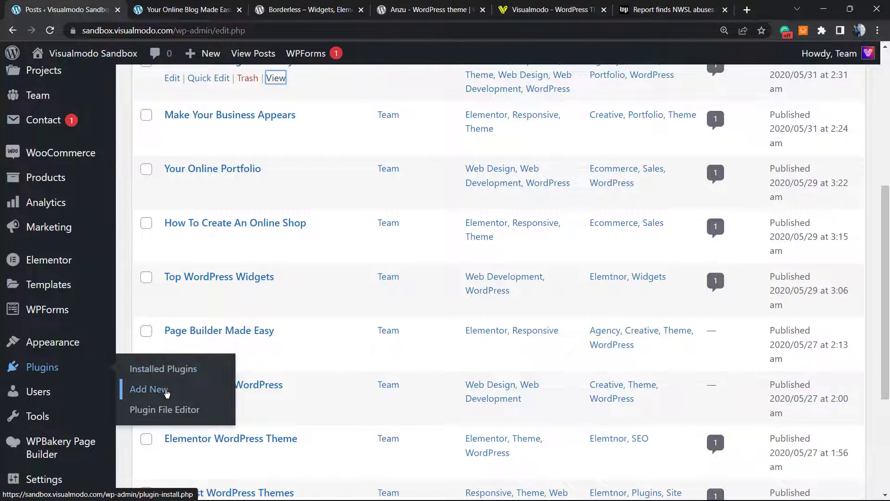
pyautogui.click(166, 393)
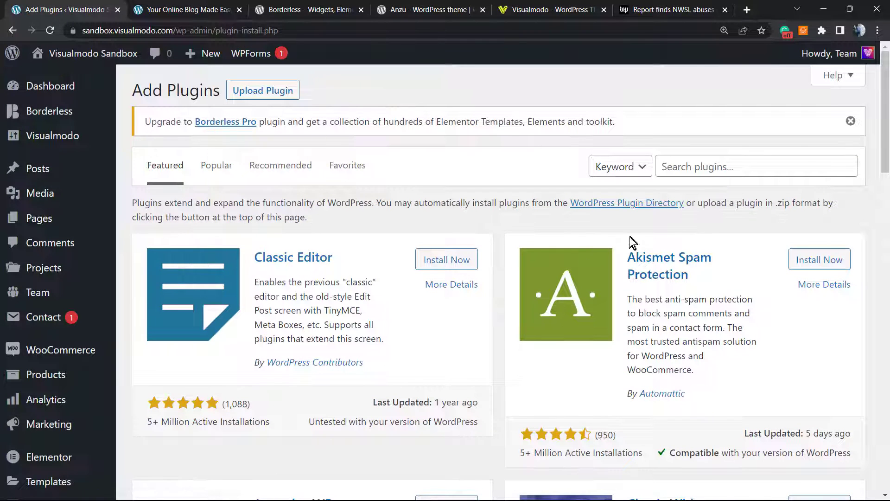
pyautogui.click(727, 167)
pyautogui.write('Pay For Post with WooCommerce')
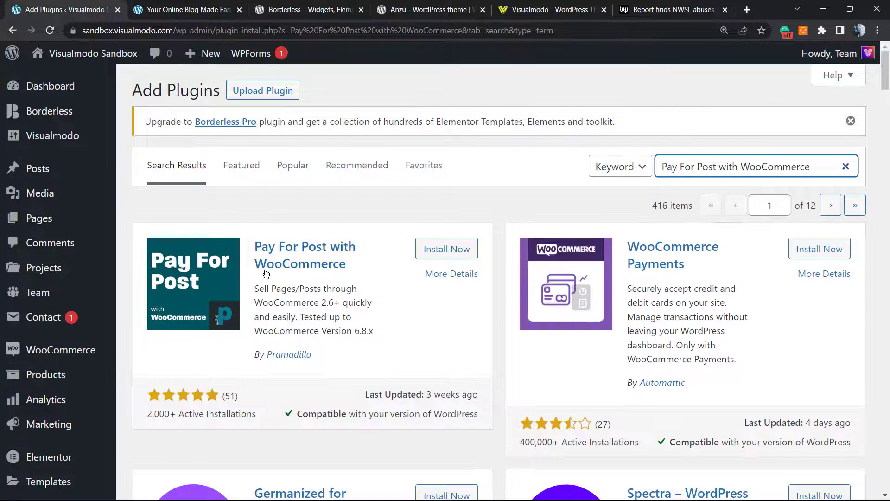
pyautogui.click(240, 413)
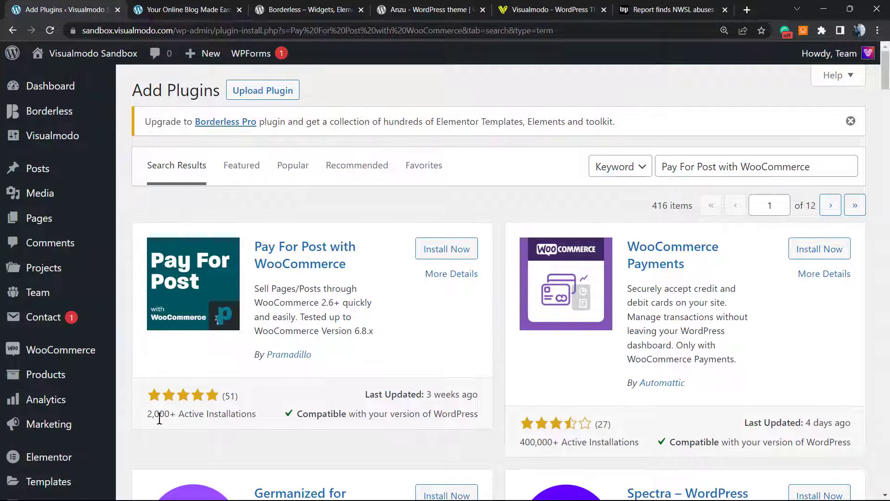
# Install the Pay For Post with WooCommerce plugin and start activating it
pyautogui.click(449, 249)
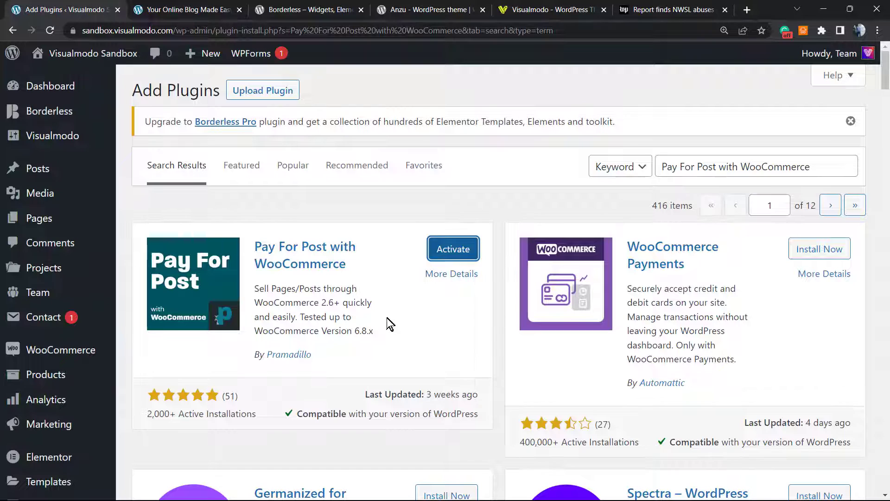
pyautogui.click(446, 255)
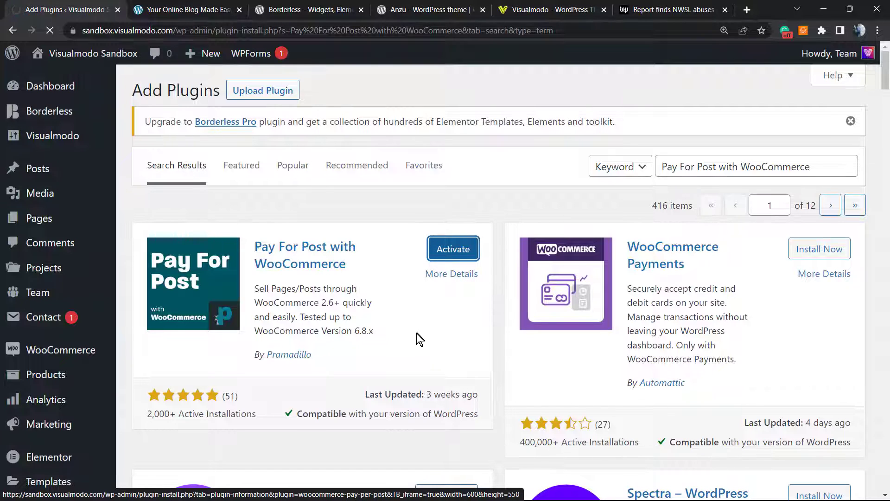
# Activate Pay For Post with WooCommerce and skip its Freemius update and tracking opt-in
pyautogui.click(463, 259)
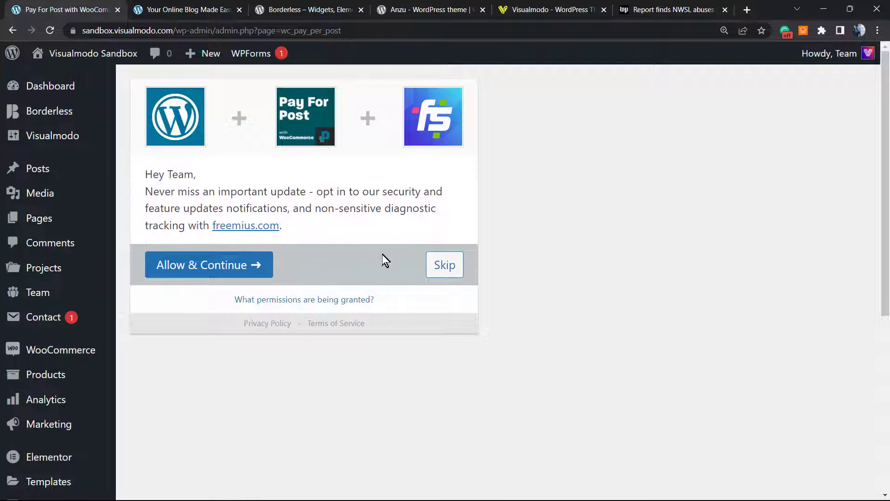
pyautogui.click(434, 270)
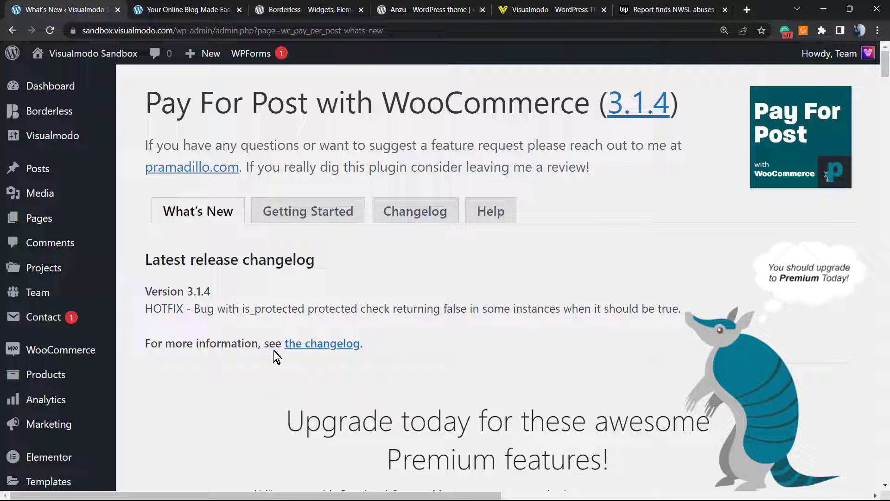
pyautogui.moveTo(60, 350)
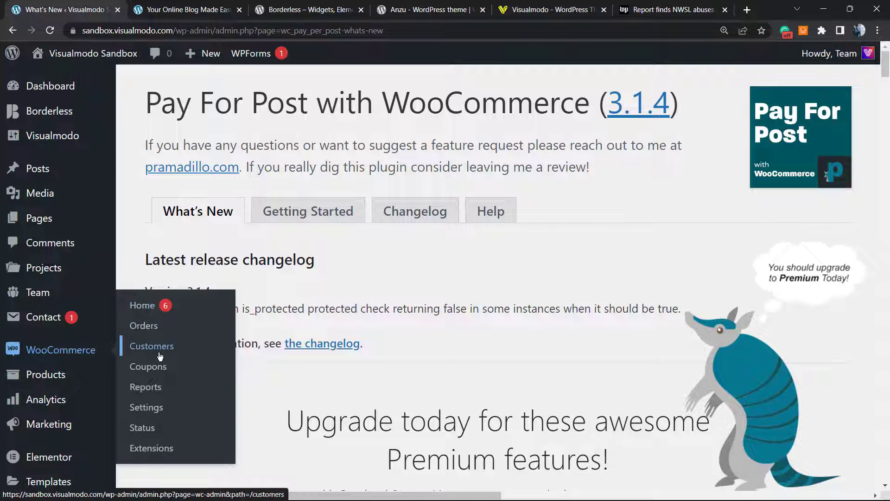
# In WooCommerce Accounts & Privacy settings, uncheck placing orders without an account
pyautogui.click(212, 405)
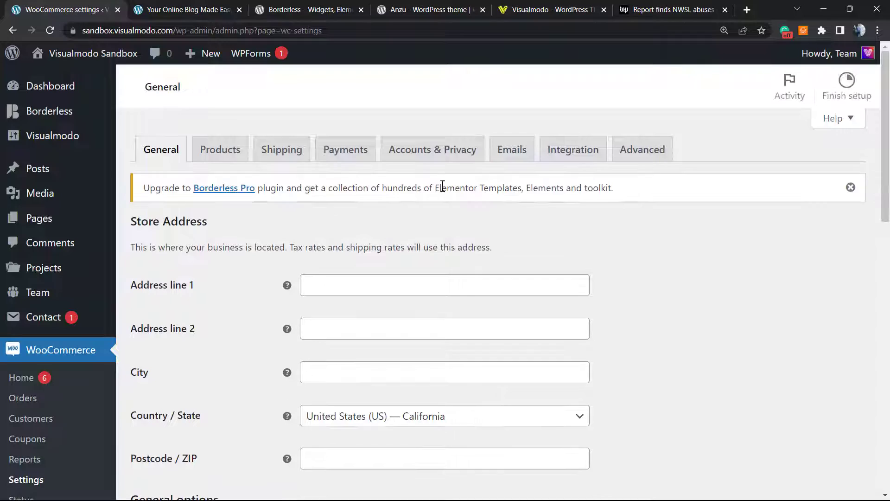
pyautogui.click(429, 152)
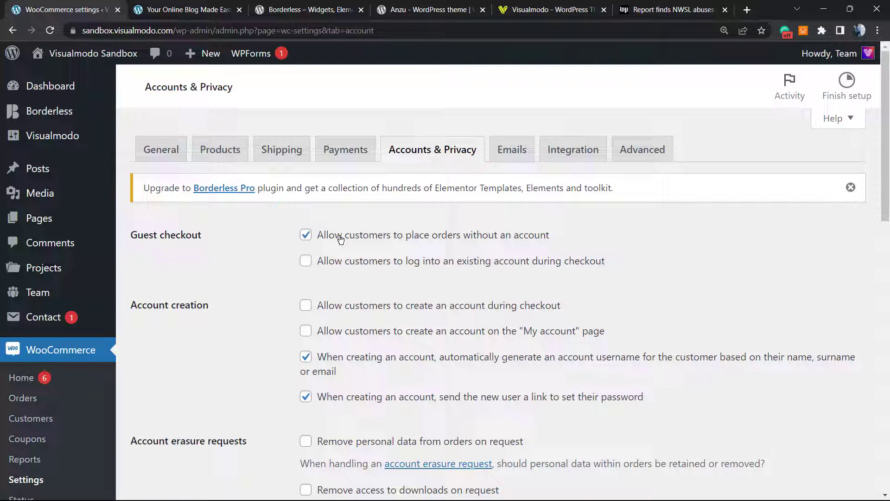
pyautogui.moveTo(551, 235); pyautogui.dragTo(361, 237)
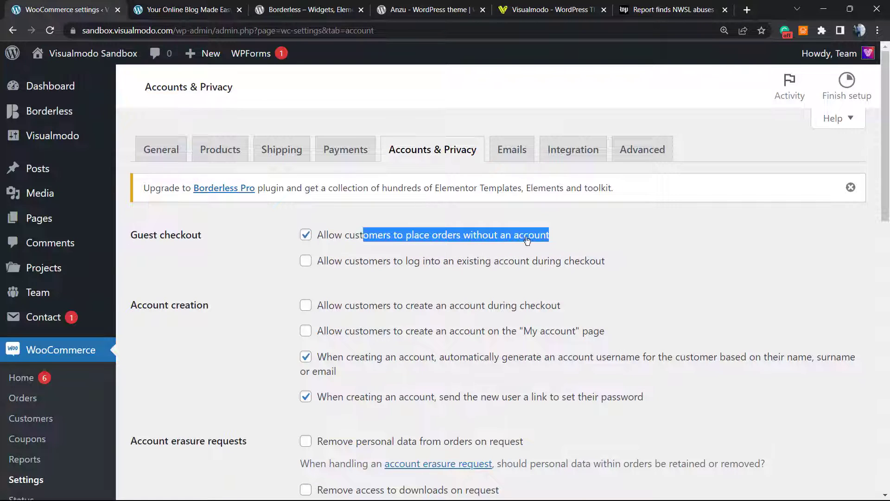
pyautogui.click(492, 242)
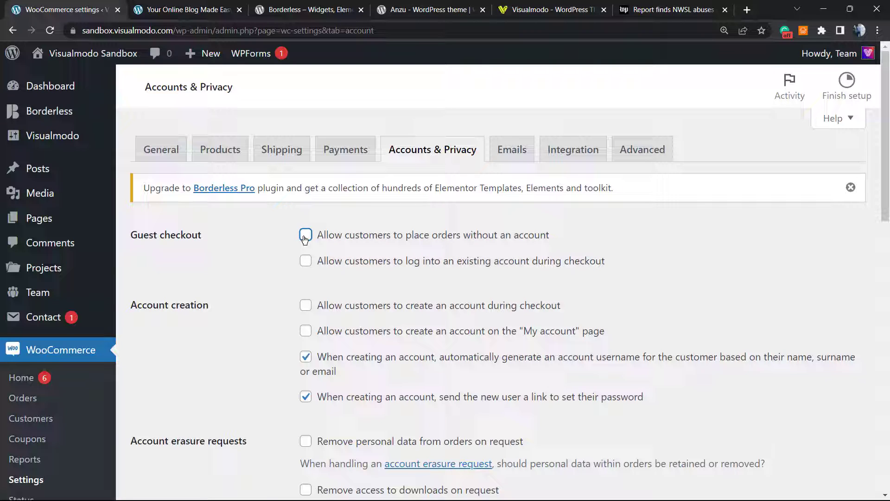
# Save the Accounts & Privacy settings
pyautogui.moveTo(550, 236); pyautogui.dragTo(568, 235)
pyautogui.click(570, 236)
pyautogui.scroll(-2, 417, 285)
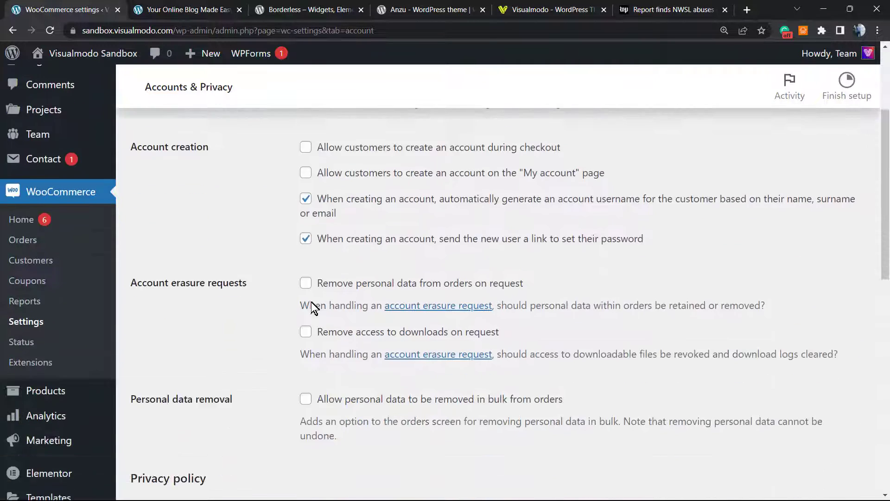
pyautogui.scroll(-2, 306, 301)
pyautogui.scroll(-2, 233, 310)
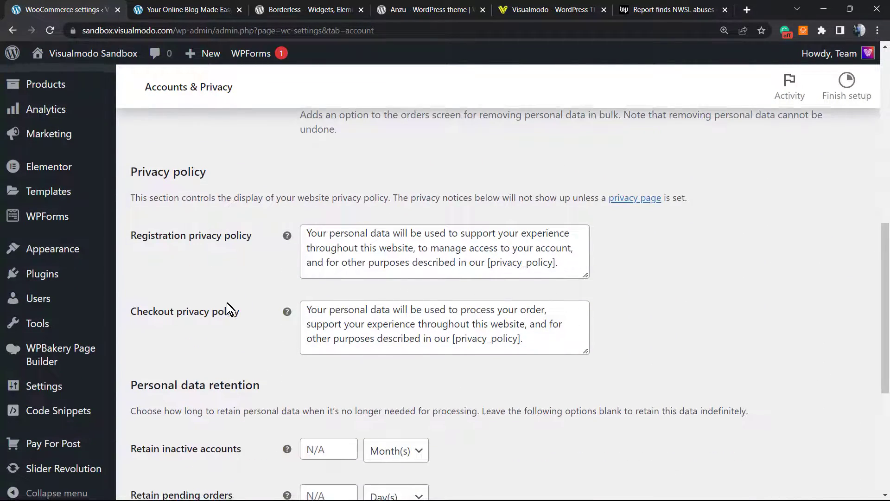
pyautogui.scroll(-3, 226, 308)
pyautogui.scroll(-1, 215, 306)
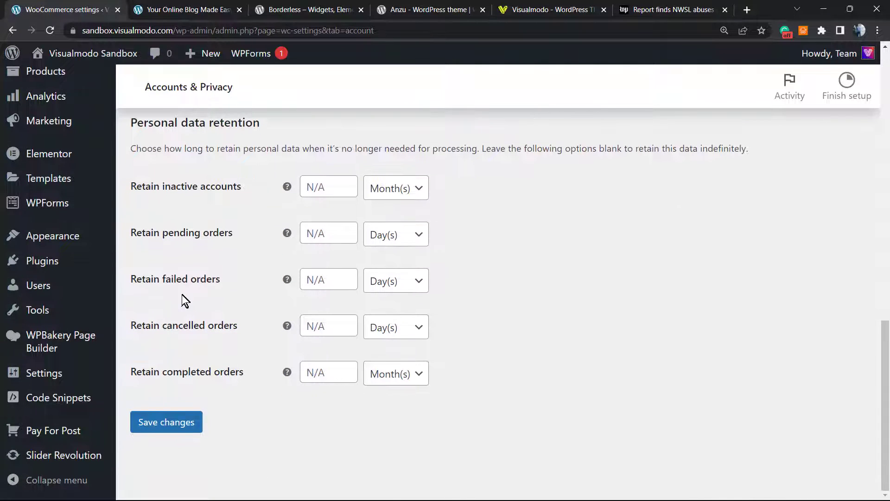
pyautogui.click(165, 423)
pyautogui.scroll(3, 228, 296)
pyautogui.scroll(1, 228, 282)
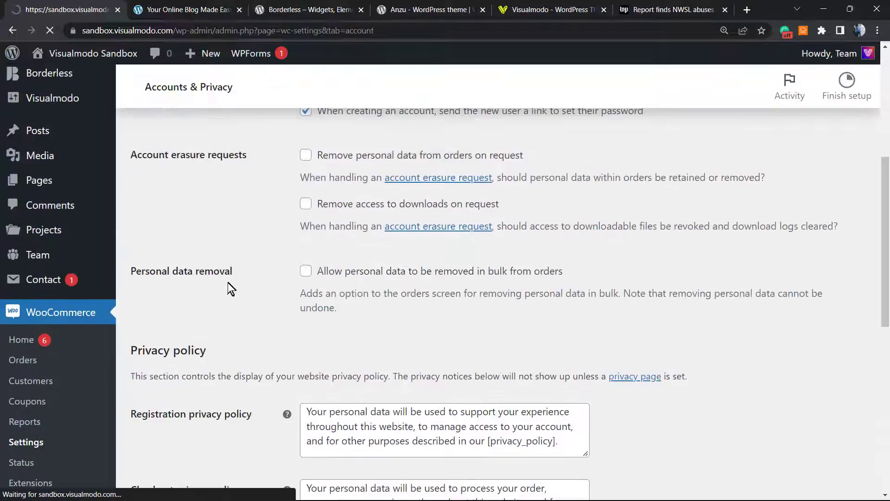
pyautogui.scroll(5, 238, 272)
pyautogui.scroll(-3, 178, 279)
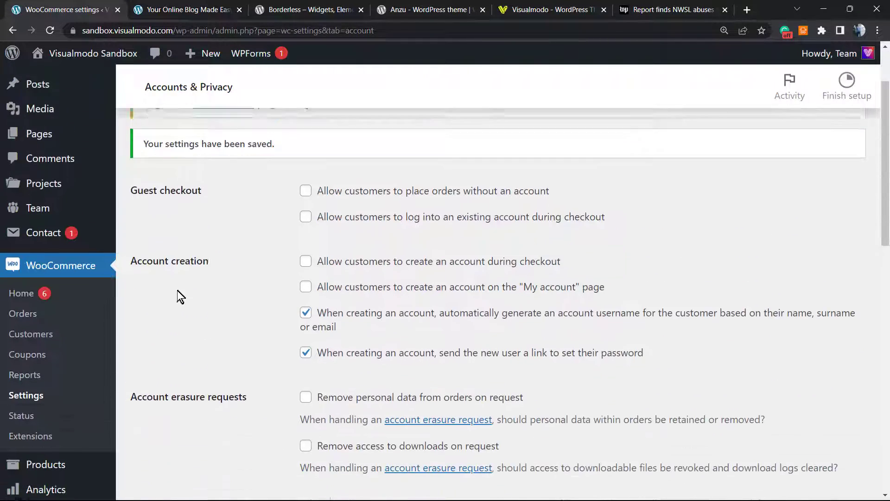
pyautogui.scroll(-1, 165, 321)
pyautogui.scroll(-1, 140, 354)
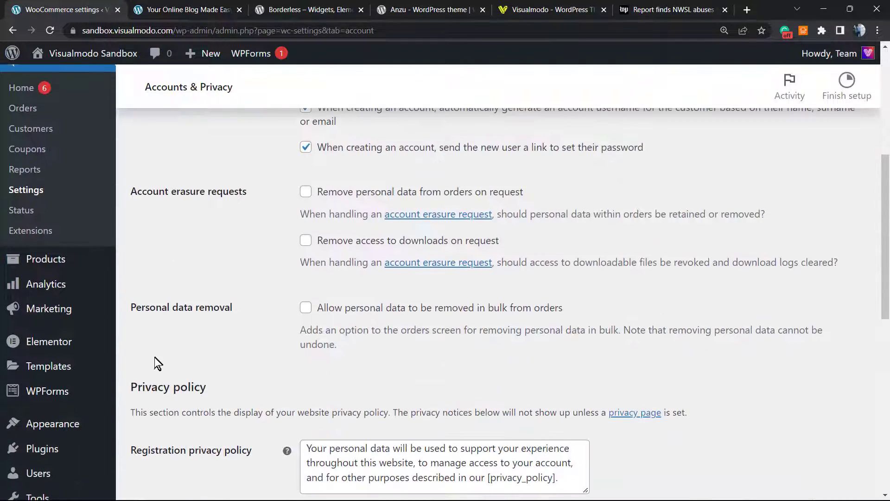
pyautogui.scroll(-1, 156, 360)
pyautogui.scroll(-1, 162, 363)
pyautogui.scroll(-1, 164, 367)
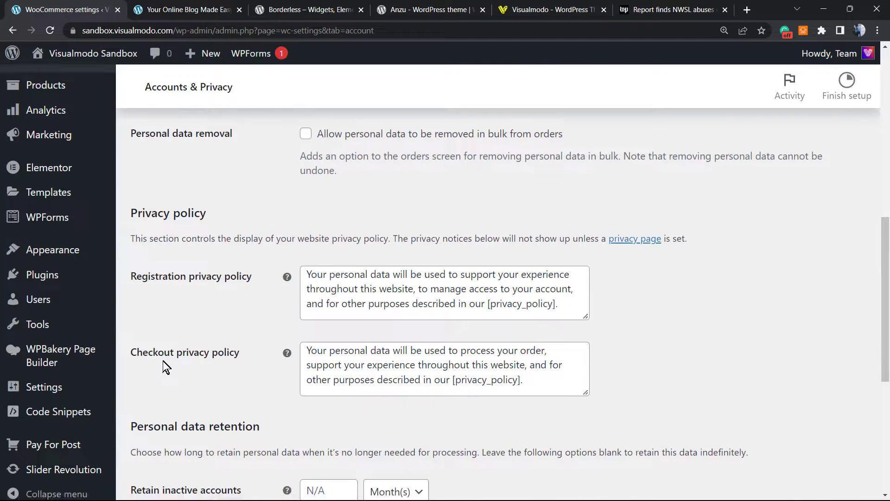
pyautogui.scroll(-1, 165, 363)
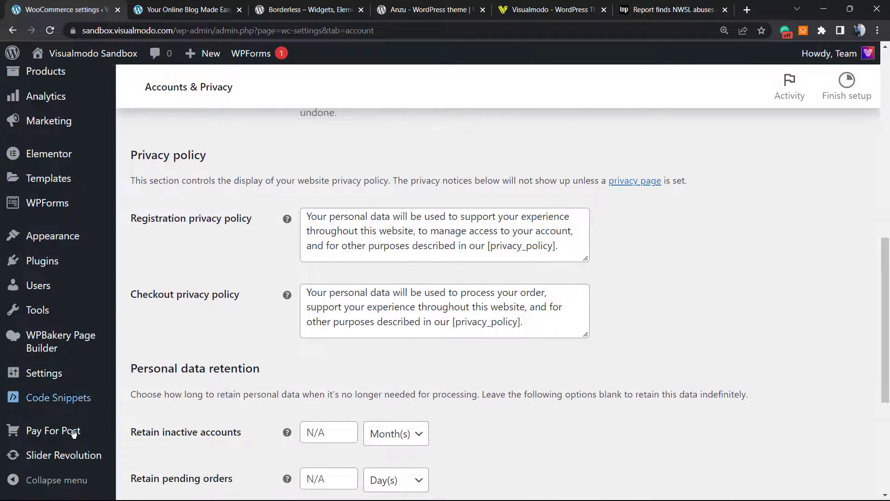
pyautogui.moveTo(53, 444)
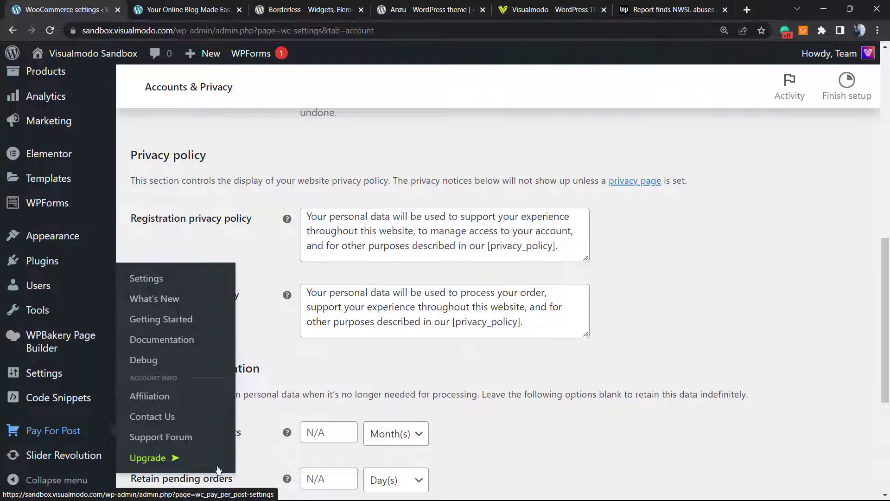
pyautogui.scroll(2, 236, 355)
pyautogui.scroll(4, 248, 342)
pyautogui.scroll(3, 236, 342)
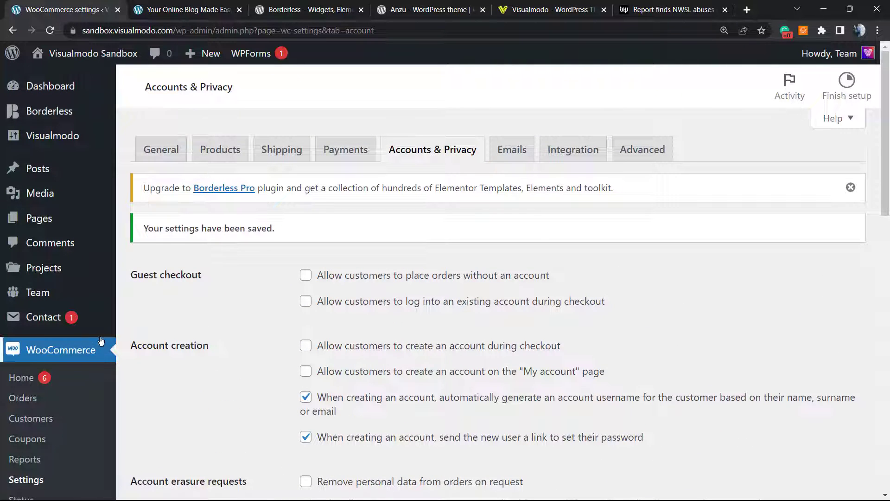
pyautogui.scroll(-2, 86, 332)
pyautogui.scroll(-2, 83, 331)
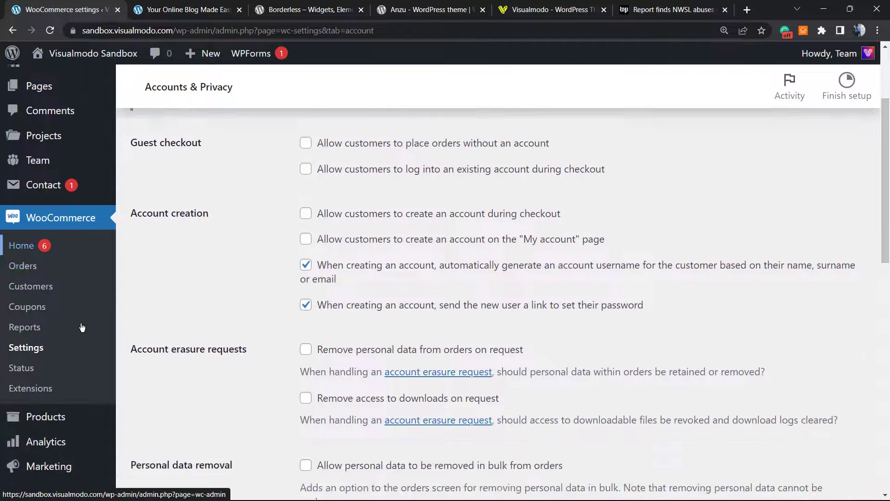
pyautogui.scroll(-2, 77, 334)
pyautogui.scroll(-1, 74, 337)
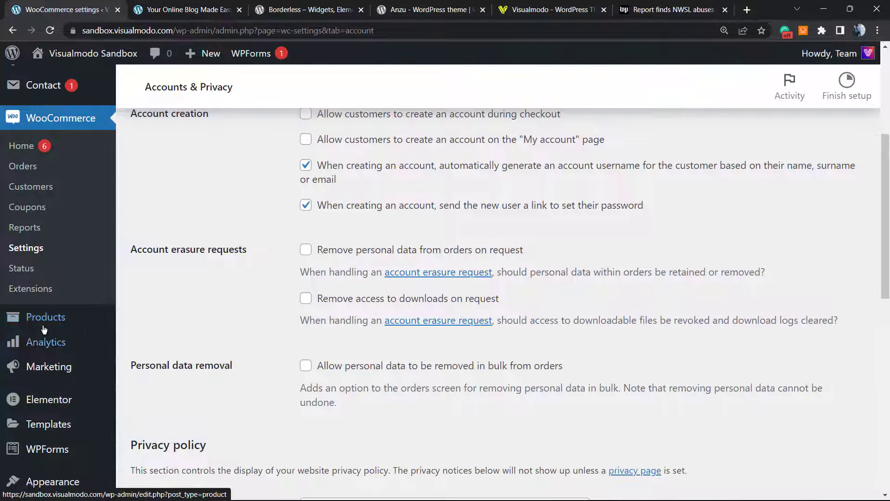
# Start a new WooCommerce product and name it PayWall, copying the name
pyautogui.moveTo(45, 317)
pyautogui.click(69, 325)
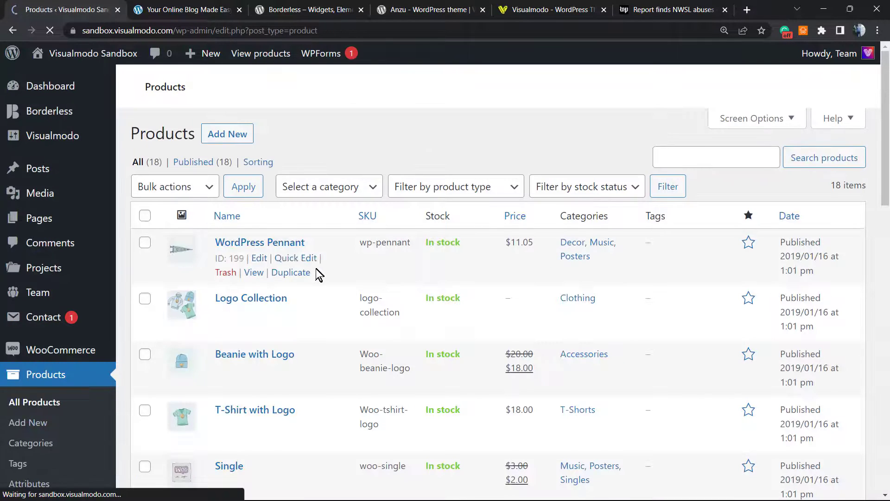
pyautogui.click(228, 146)
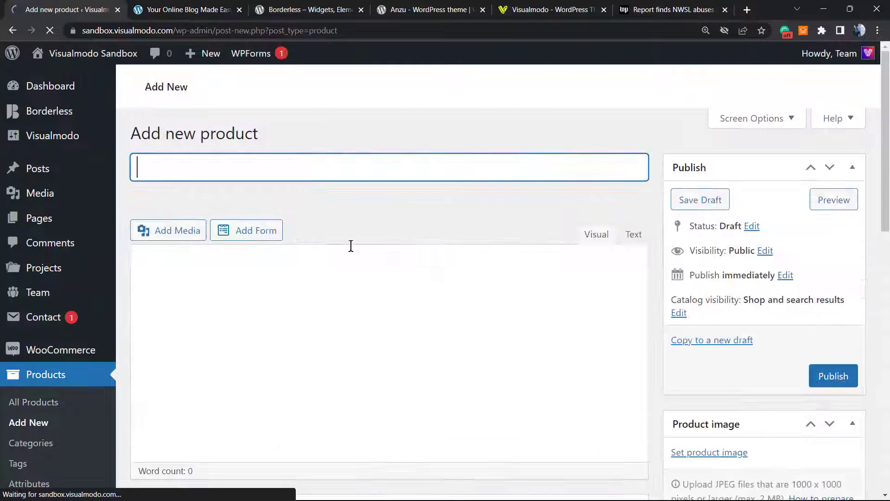
pyautogui.click(306, 215)
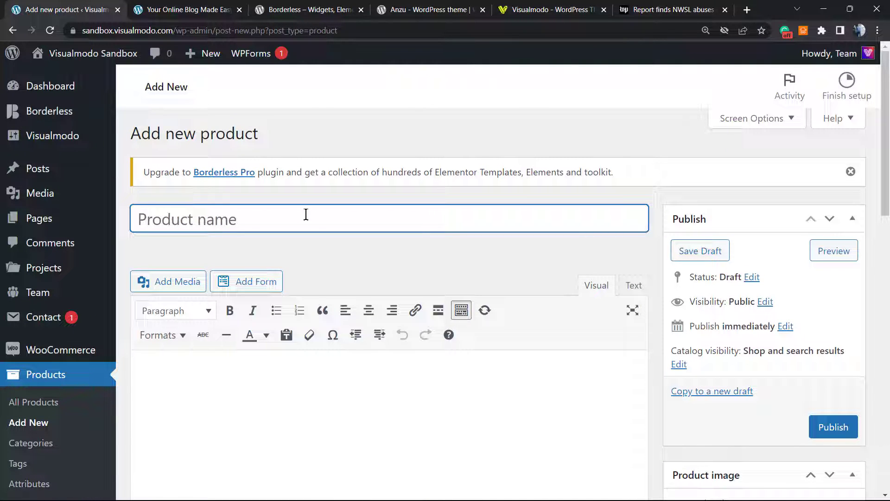
pyautogui.write('PayW')
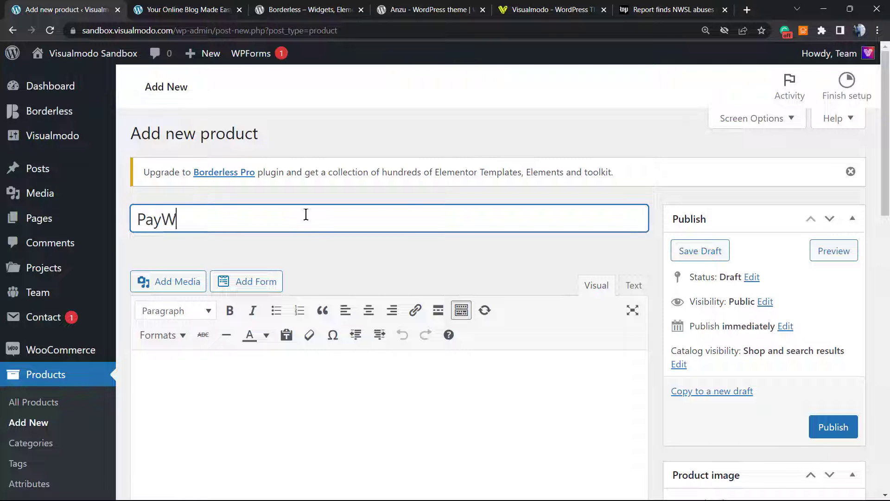
pyautogui.write('all')
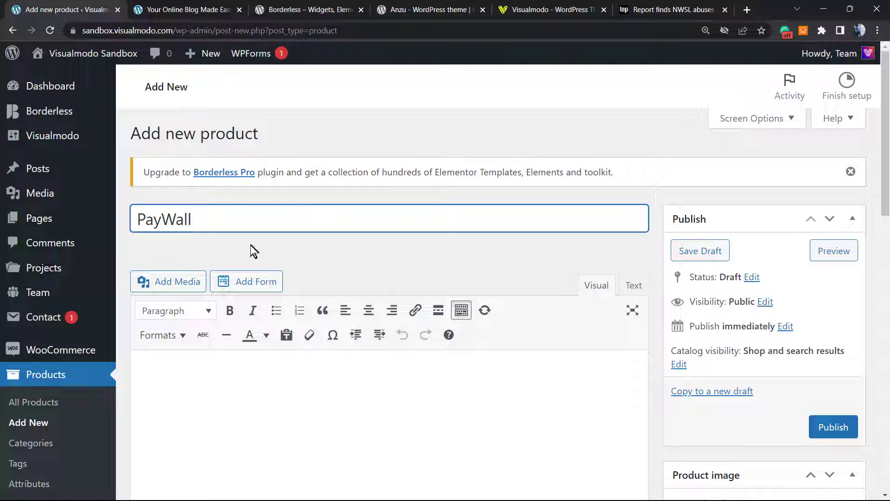
pyautogui.doubleClick(223, 220)
pyautogui.hotkey('ctrl', 'c')
pyautogui.scroll(-2, 222, 220)
# Paste PayWall repeatedly into the product short description
pyautogui.click(209, 260)
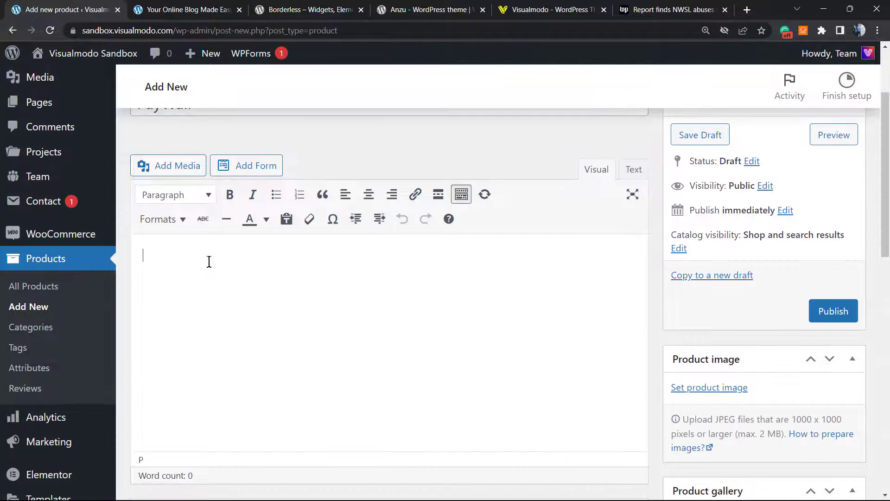
pyautogui.scroll(-3, 209, 260)
pyautogui.scroll(-4, 222, 279)
pyautogui.scroll(-1, 219, 302)
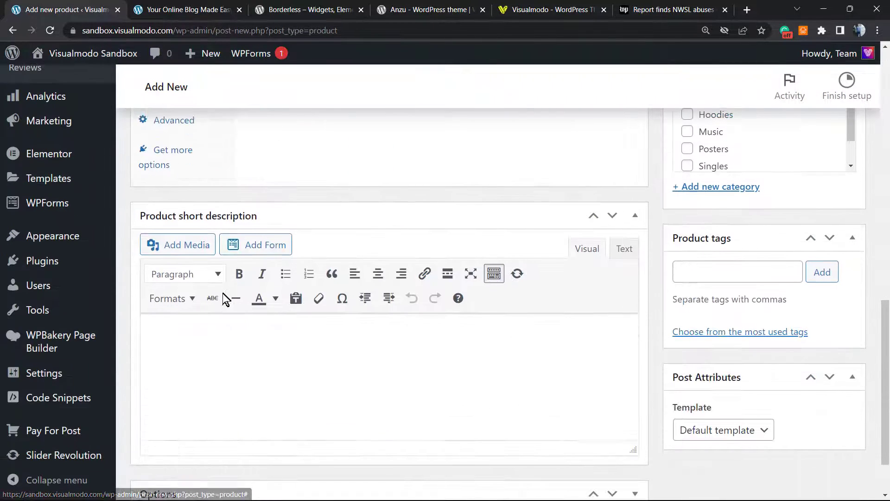
pyautogui.click(215, 334)
pyautogui.hotkey('ctrl', 'v')
pyautogui.hotkey('ctrl', 'v')
pyautogui.hotkey('ctrl', 'v')
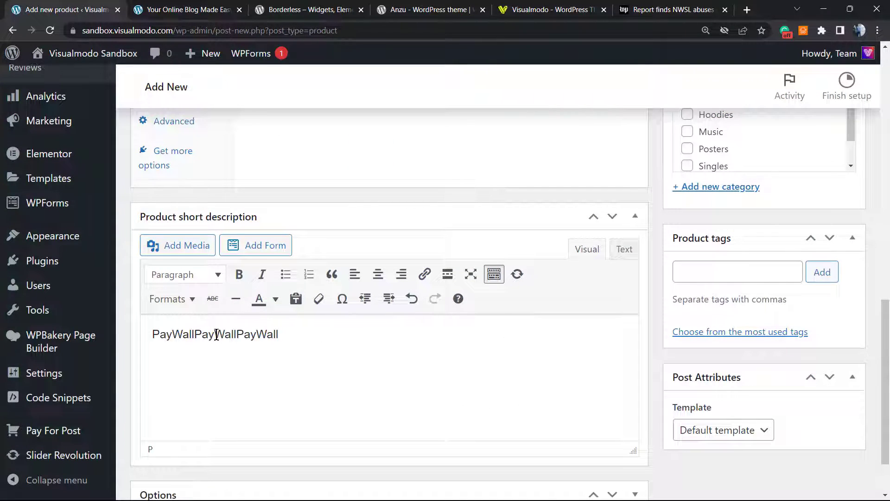
pyautogui.hotkey('ctrl', 'v')
pyautogui.hotkey('ctrl', 'v')
pyautogui.hotkey('ctrl', 'v')
pyautogui.hotkey('ctrl', 'v')
pyautogui.hotkey('ctrl', 'v')
pyautogui.hotkey('ctrl', 'v')
pyautogui.scroll(3, 319, 279)
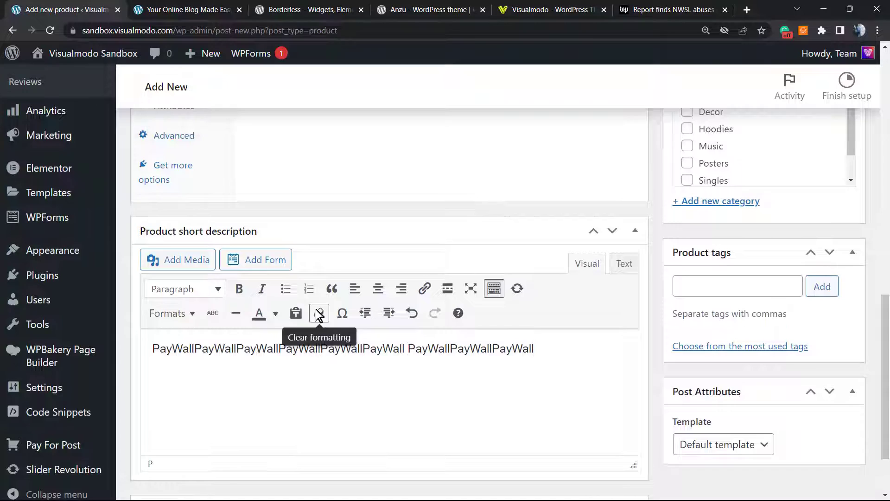
pyautogui.scroll(-4, 323, 293)
pyautogui.scroll(1, 323, 323)
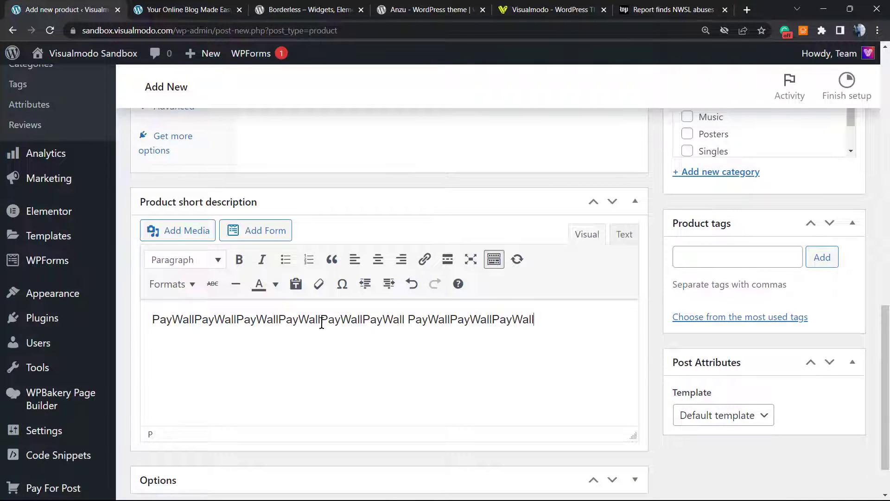
pyautogui.scroll(1, 321, 324)
pyautogui.scroll(2, 321, 320)
pyautogui.scroll(2, 353, 340)
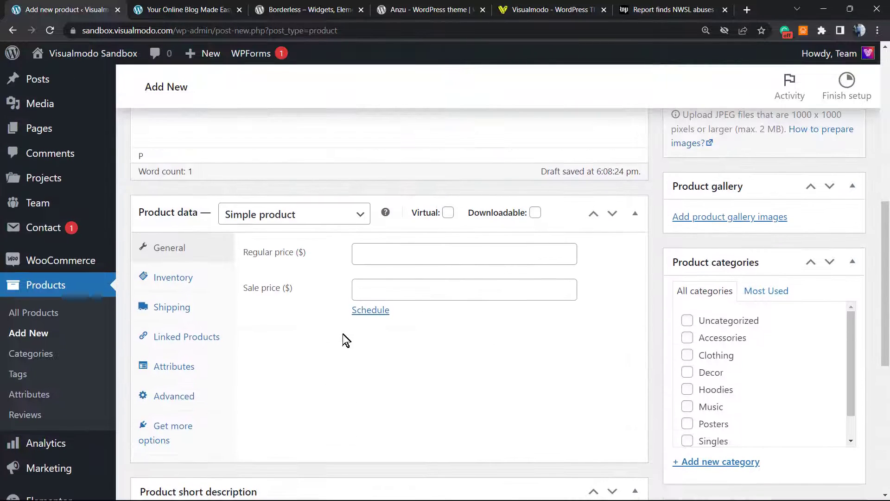
# Set the PayWall product's regular price to 1 and mark it as Virtual
pyautogui.click(386, 252)
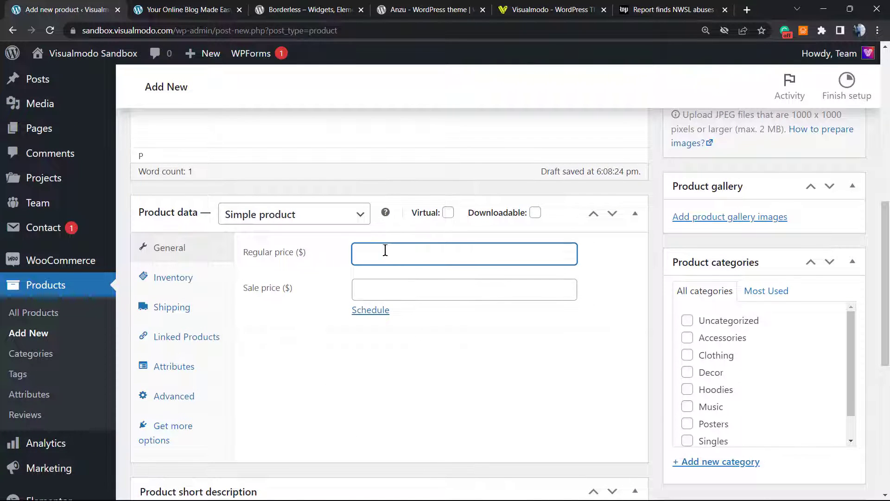
pyautogui.write('1')
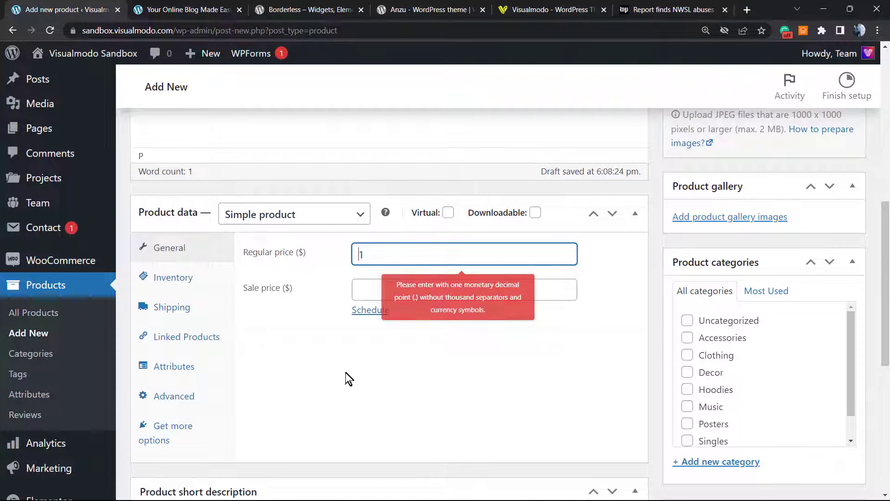
pyautogui.click(372, 356)
pyautogui.click(448, 213)
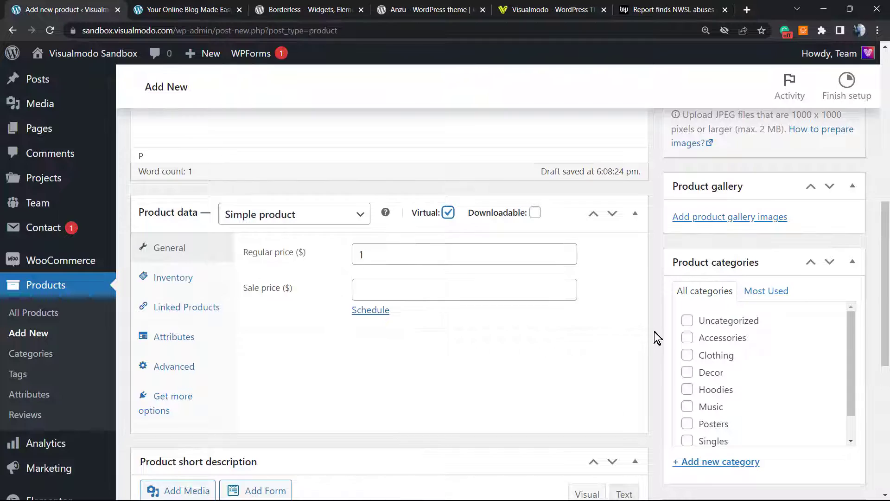
pyautogui.scroll(4, 657, 334)
pyautogui.scroll(-2, 737, 312)
pyautogui.scroll(-3, 682, 295)
pyautogui.scroll(-3, 670, 357)
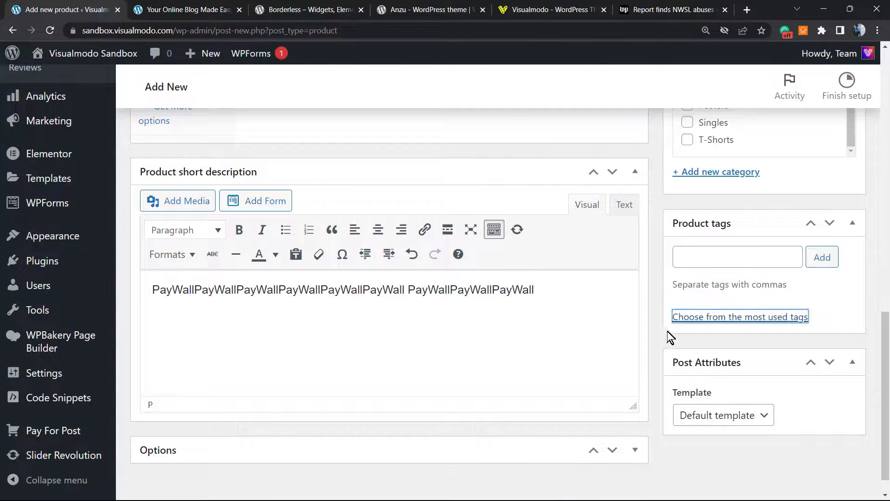
pyautogui.scroll(3, 670, 345)
pyautogui.scroll(2, 668, 306)
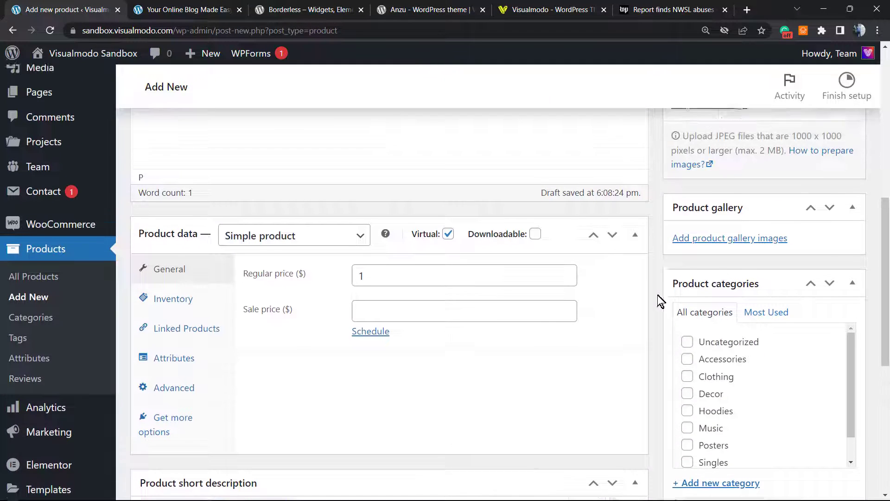
pyautogui.scroll(1, 703, 282)
pyautogui.scroll(1, 699, 277)
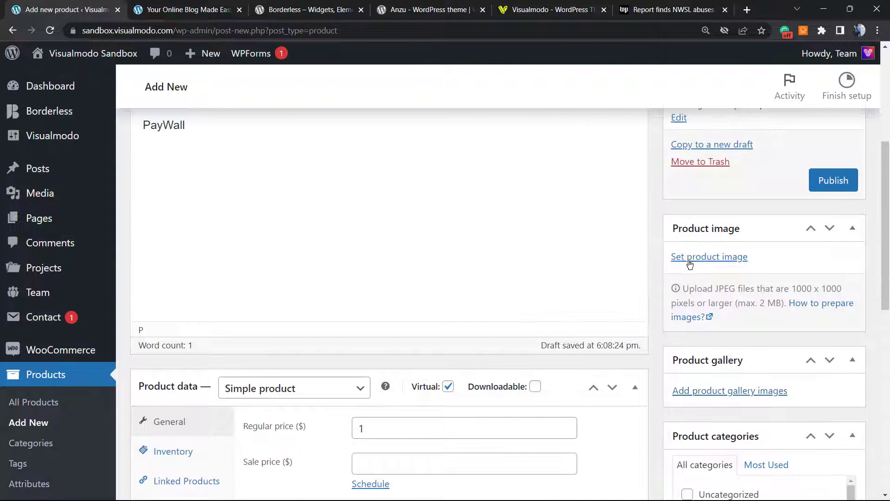
# Set the snowy mountains photo as the PayWall product image and publish the product
pyautogui.click(690, 259)
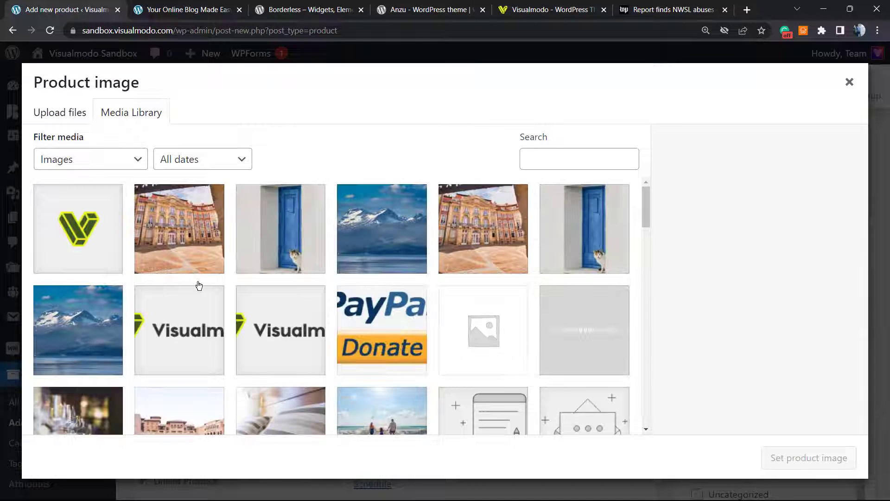
pyautogui.click(173, 253)
pyautogui.click(368, 234)
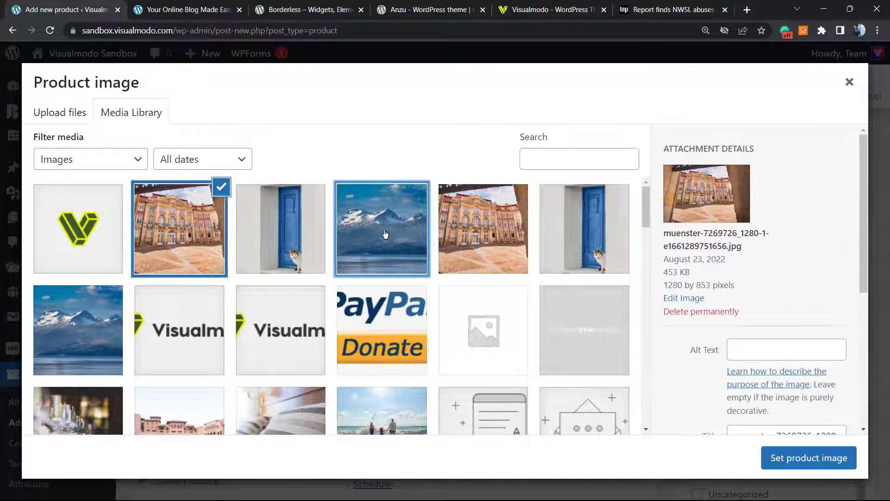
pyautogui.click(790, 459)
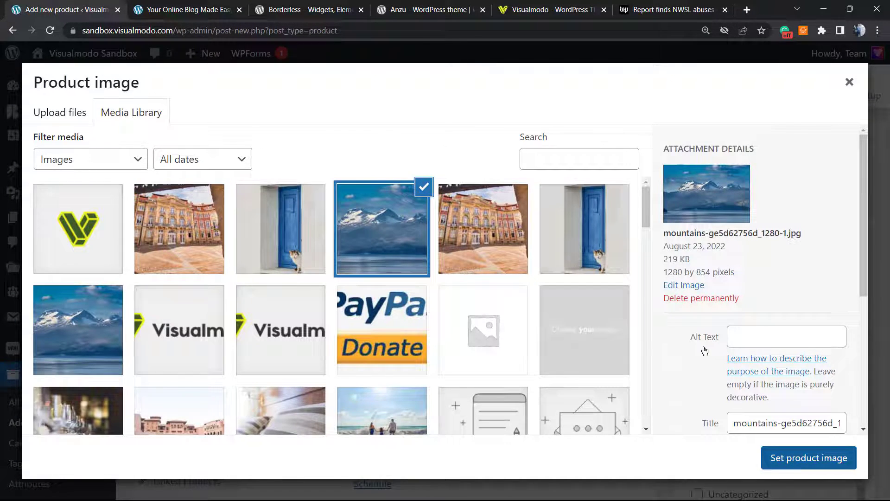
pyautogui.click(833, 186)
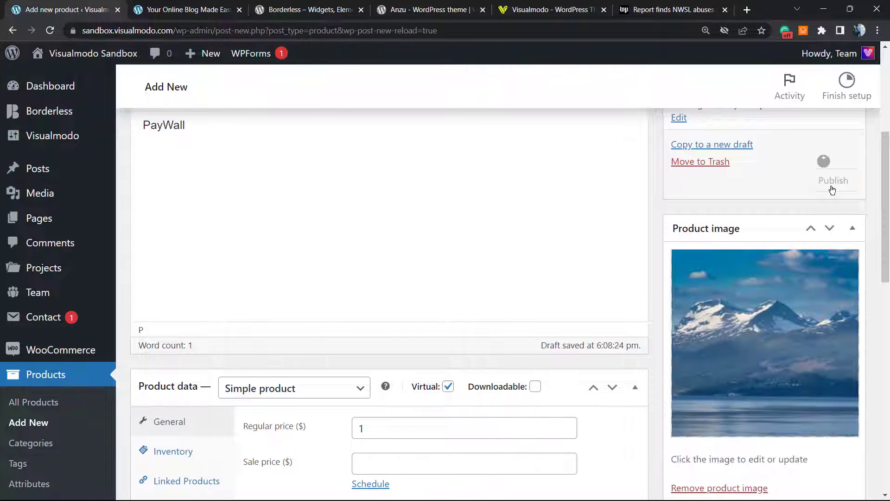
pyautogui.scroll(2, 314, 262)
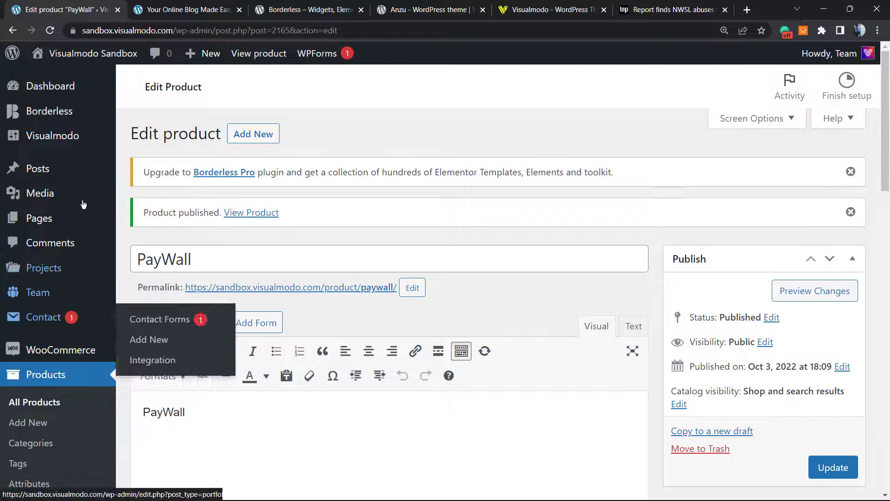
pyautogui.moveTo(38, 168)
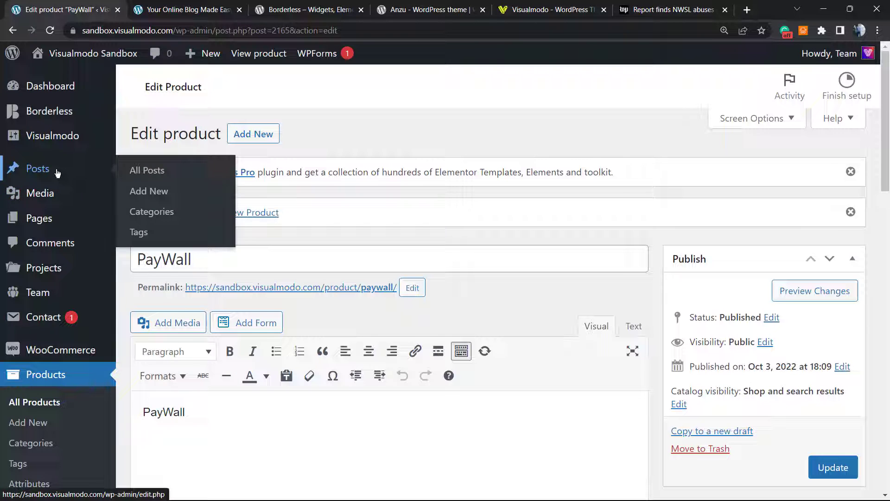
# Return to All Posts after a glance at the live 'Your Online Blog Made Easy' post
pyautogui.click(57, 172)
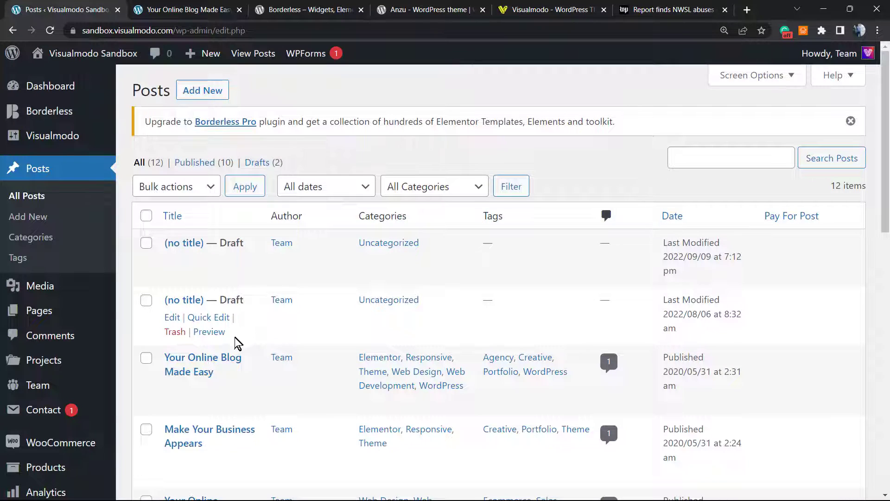
pyautogui.click(157, 9)
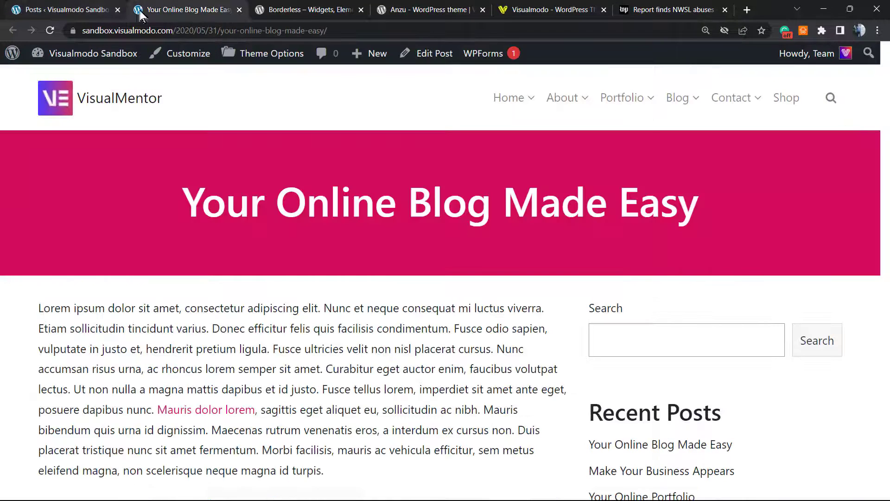
pyautogui.click(68, 8)
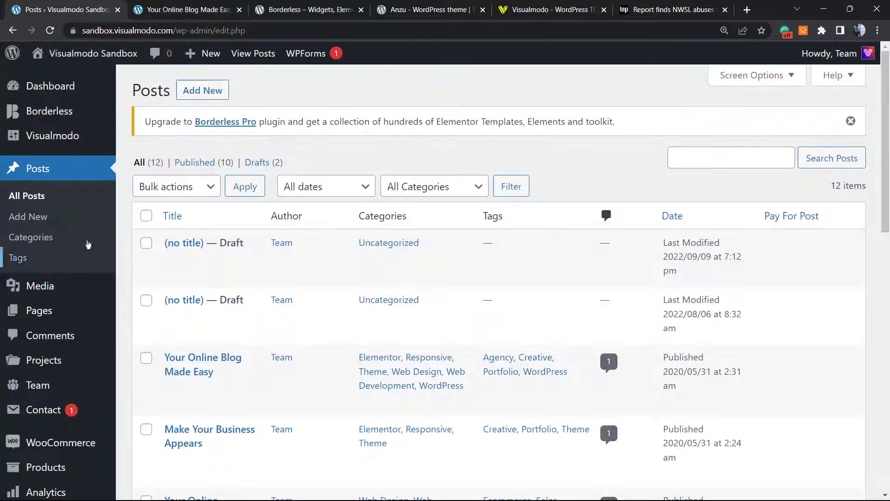
# Edit the 'Your Online Blog Made Easy' post and dismiss its autosave notice
pyautogui.click(196, 375)
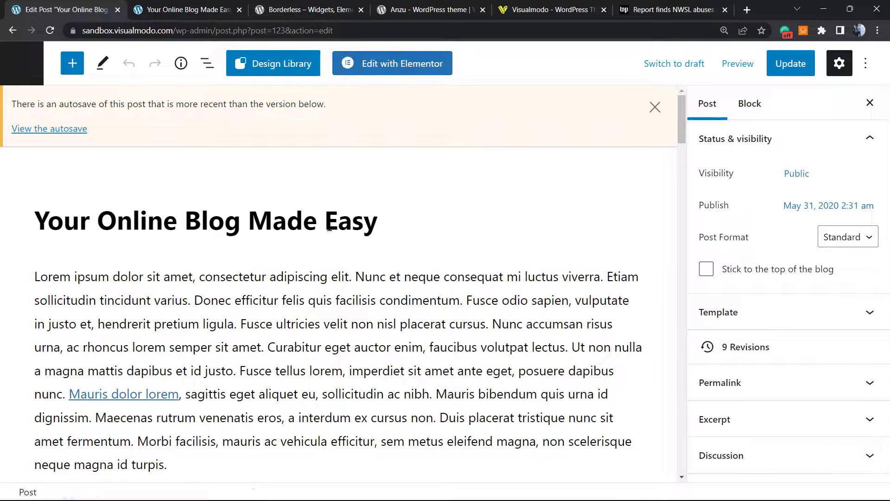
pyautogui.click(654, 107)
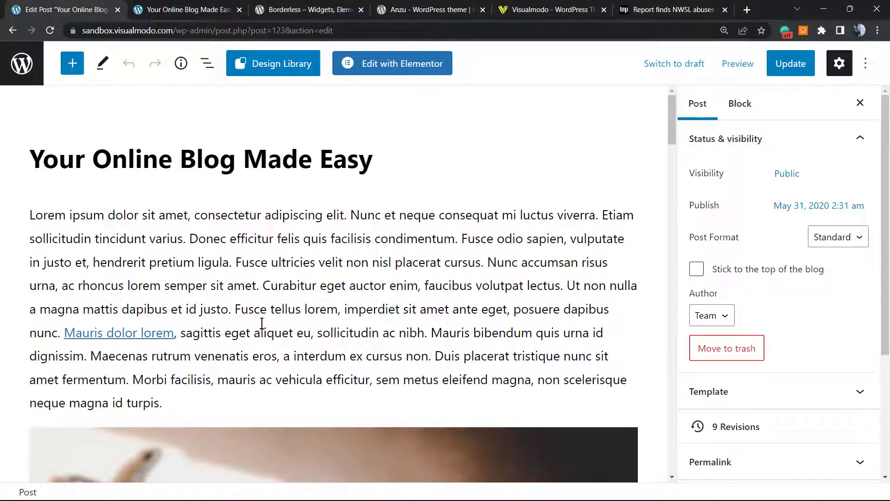
pyautogui.scroll(-5, 263, 325)
pyautogui.scroll(-5, 262, 325)
pyautogui.scroll(-3, 264, 333)
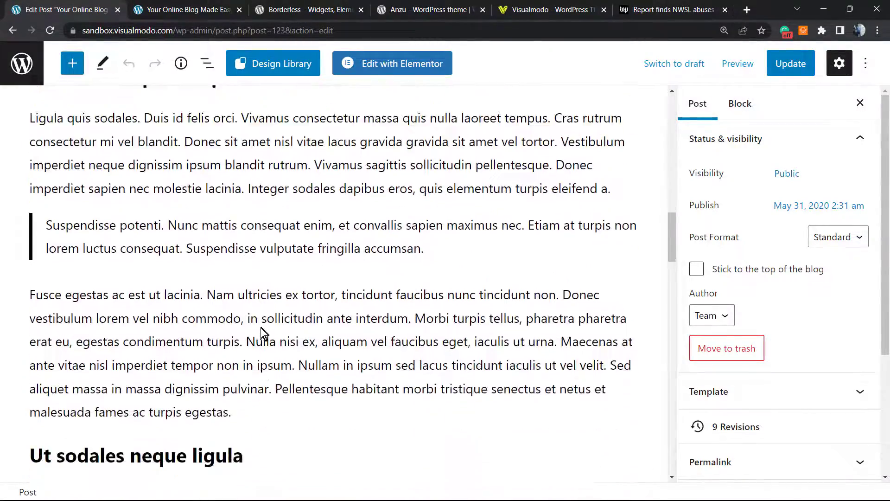
pyautogui.scroll(-3, 263, 333)
pyautogui.scroll(-5, 261, 328)
pyautogui.scroll(-5, 260, 328)
pyautogui.scroll(3, 261, 328)
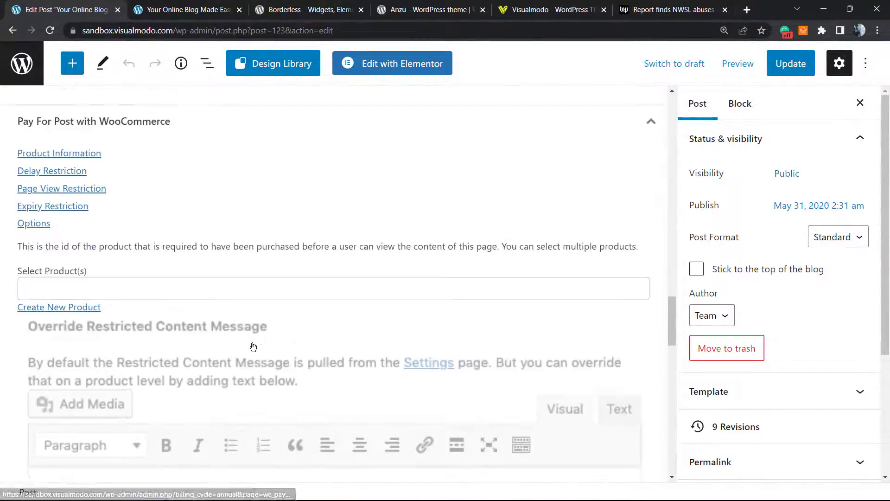
pyautogui.scroll(2, 251, 346)
pyautogui.scroll(2, 246, 348)
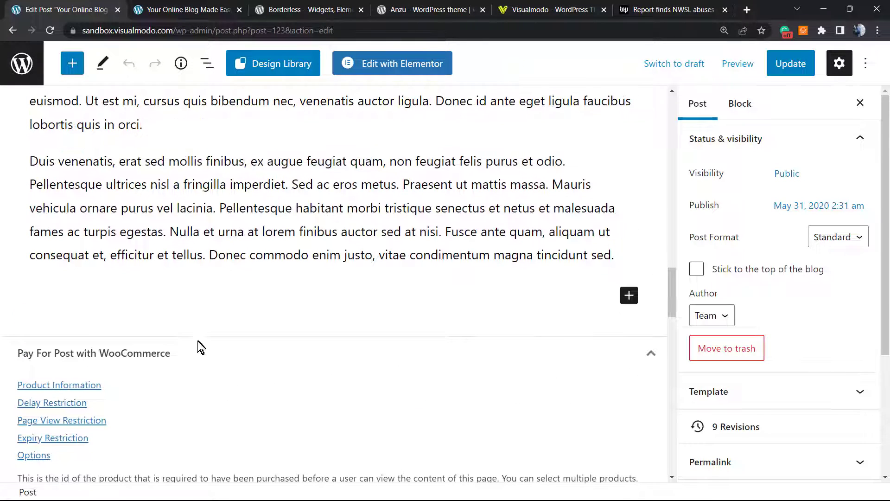
pyautogui.scroll(-3, 198, 347)
pyautogui.scroll(-1, 184, 331)
pyautogui.scroll(1, 112, 286)
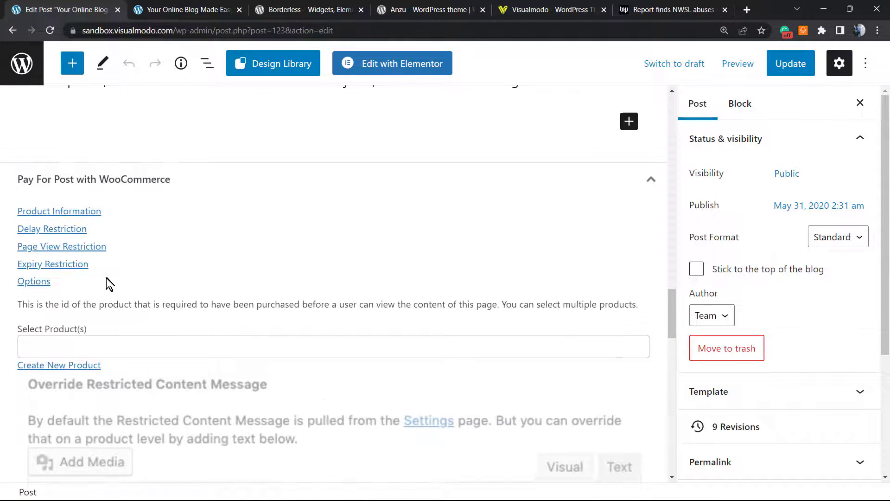
pyautogui.scroll(1, 114, 270)
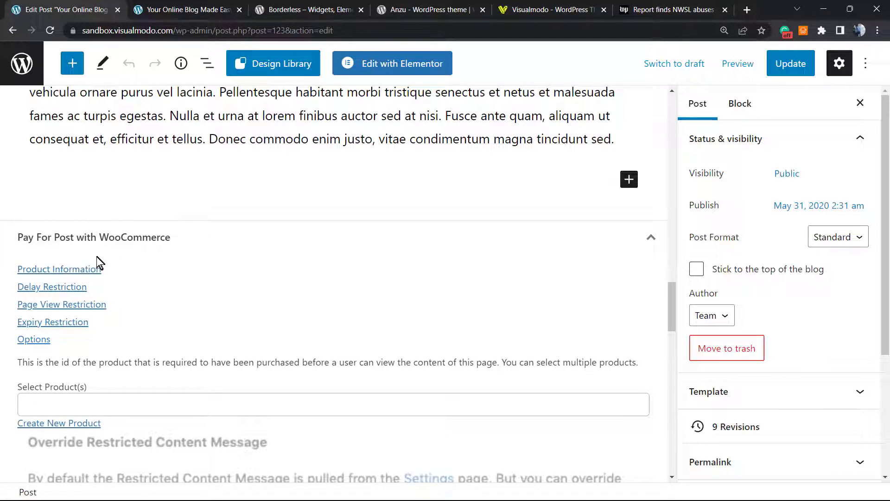
pyautogui.scroll(-1, 95, 283)
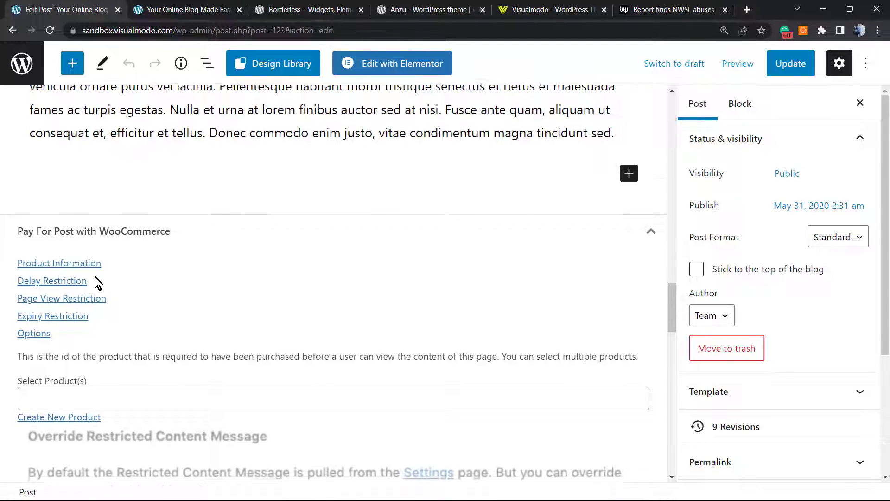
pyautogui.scroll(-1, 129, 320)
pyautogui.scroll(-1, 130, 298)
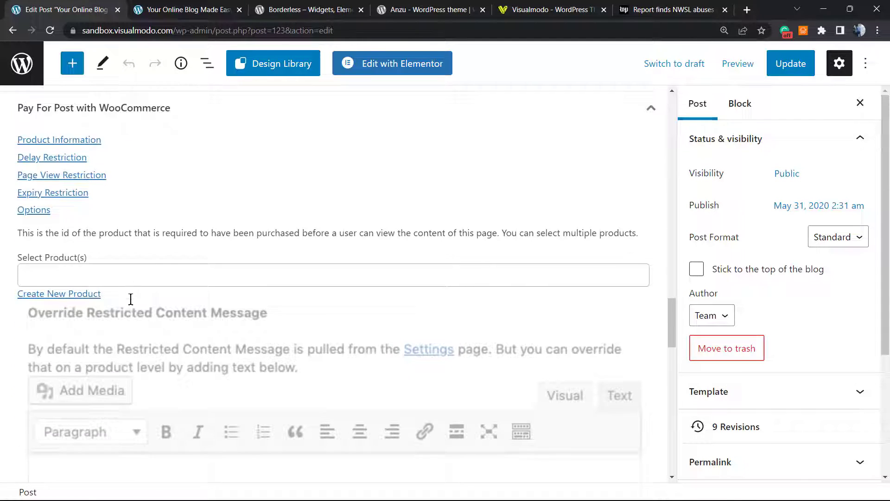
pyautogui.scroll(-2, 128, 300)
pyautogui.scroll(3, 125, 297)
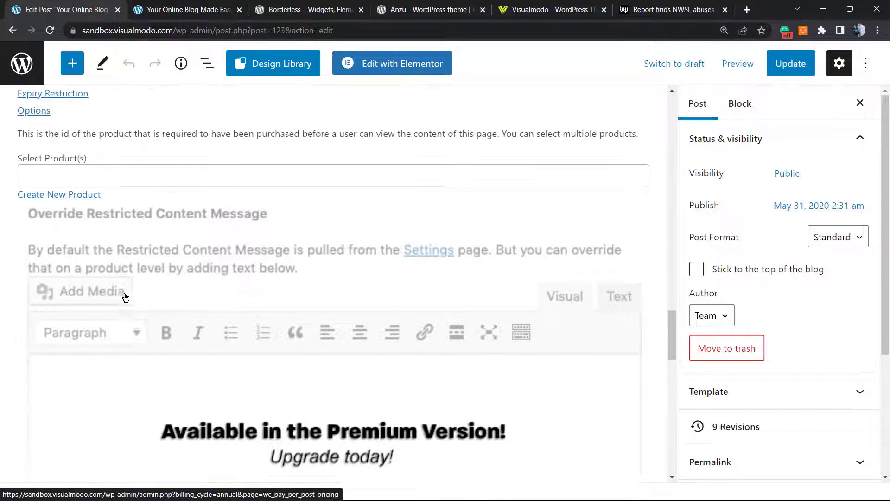
# Require the PayWall - [#2165] product for the post, update it, and open its live view
pyautogui.click(104, 235)
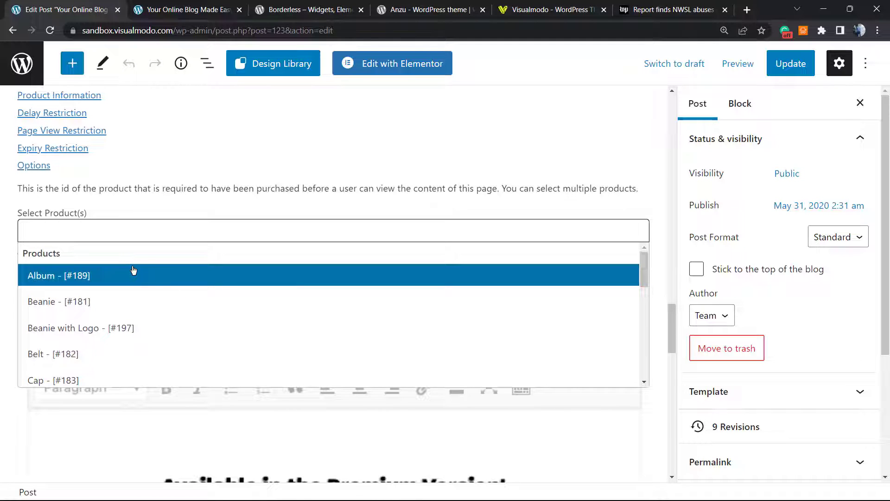
pyautogui.write('pa')
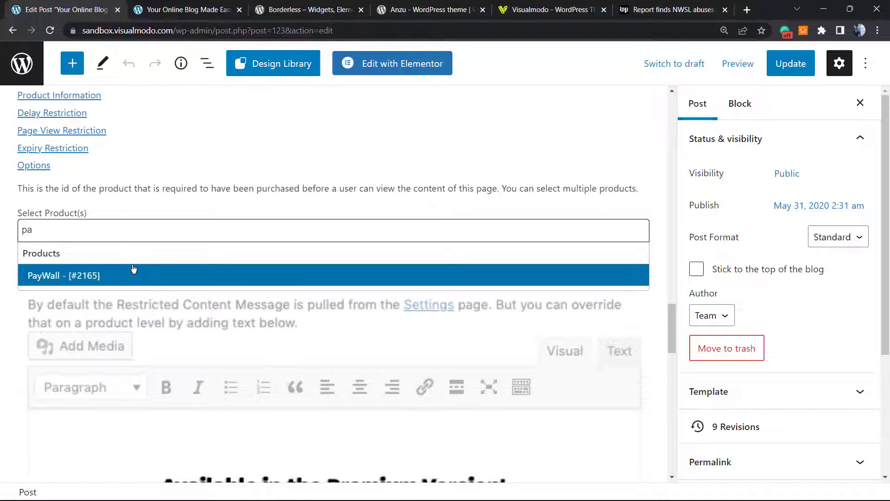
pyautogui.click(133, 272)
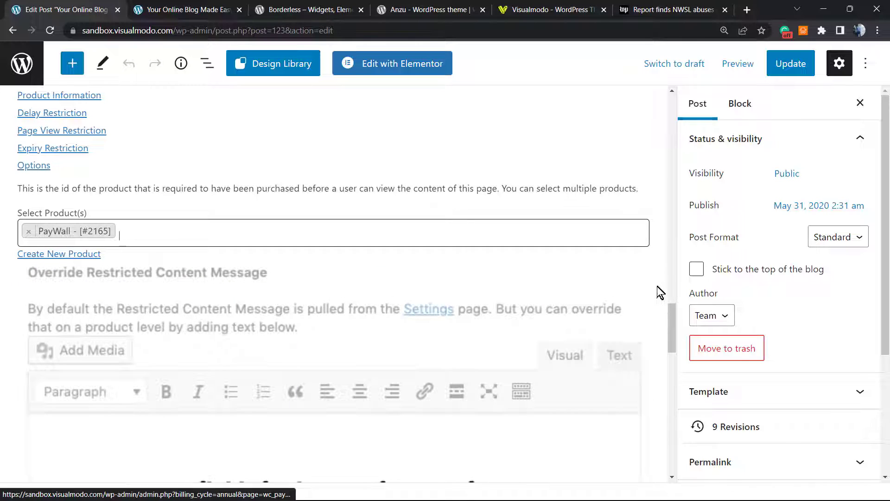
pyautogui.click(779, 69)
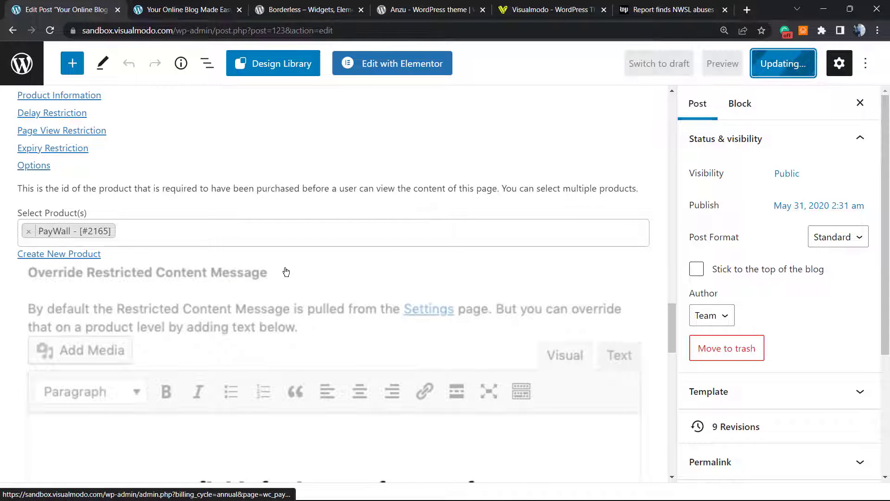
pyautogui.rightClick(140, 459)
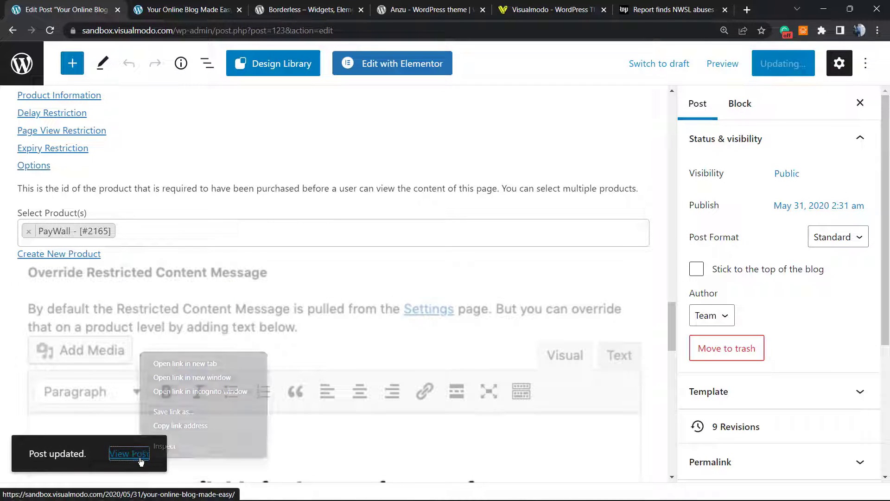
# View the restricted post as a visitor, check the $1 PayWall product page, and return to the post
pyautogui.click(188, 364)
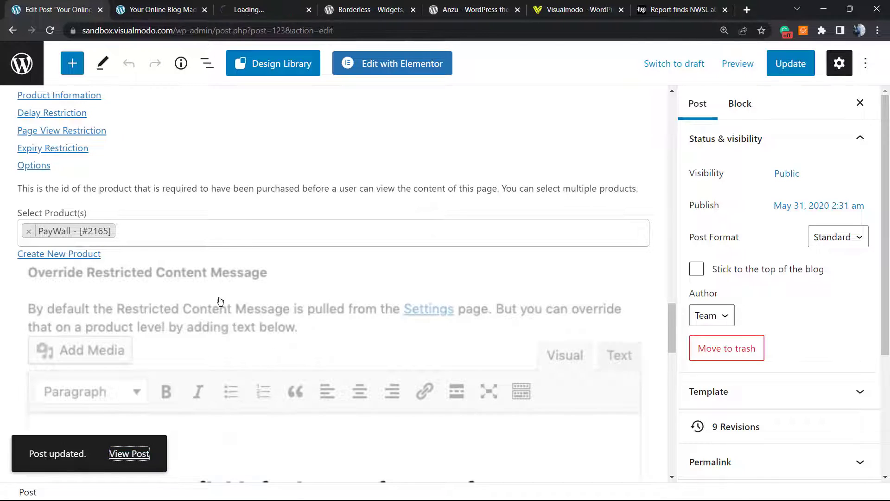
pyautogui.click(263, 9)
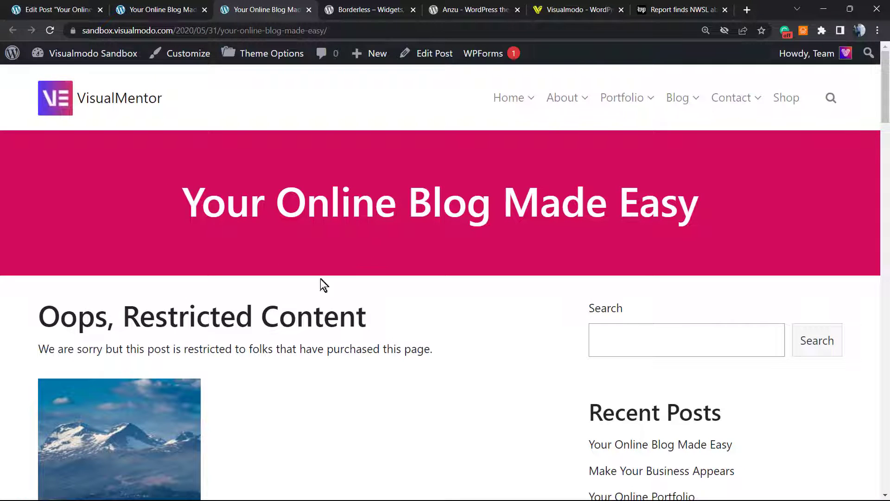
pyautogui.scroll(-1, 258, 355)
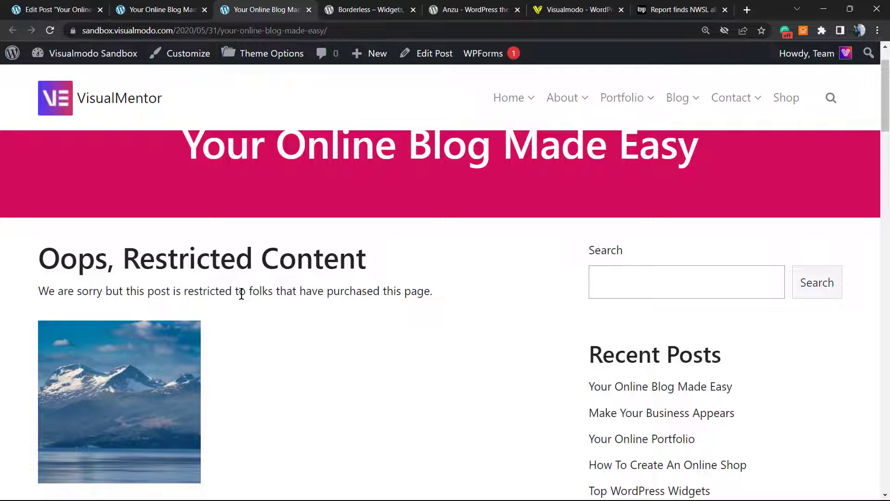
pyautogui.scroll(-2, 279, 289)
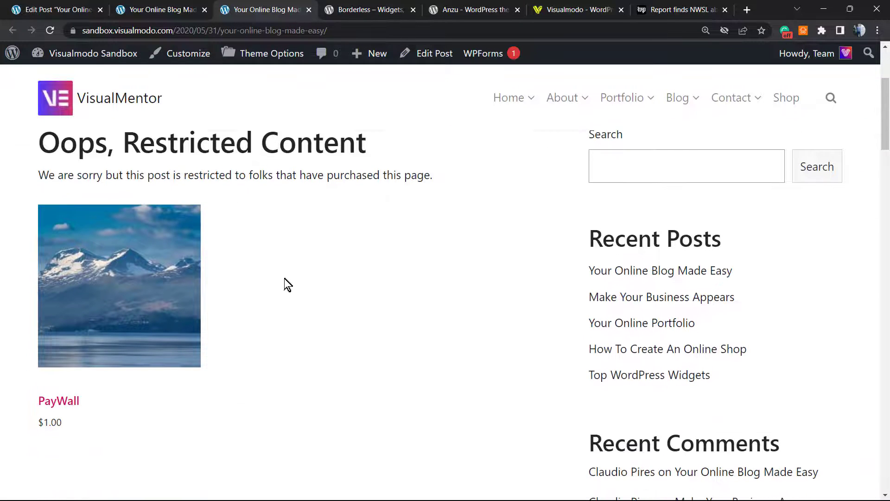
pyautogui.scroll(2, 279, 292)
pyautogui.scroll(-3, 330, 292)
pyautogui.moveTo(119, 285)
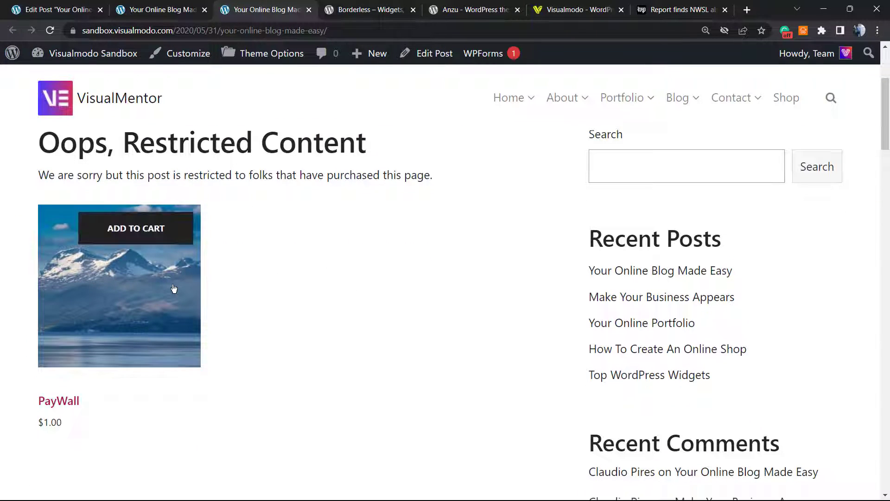
pyautogui.click(147, 273)
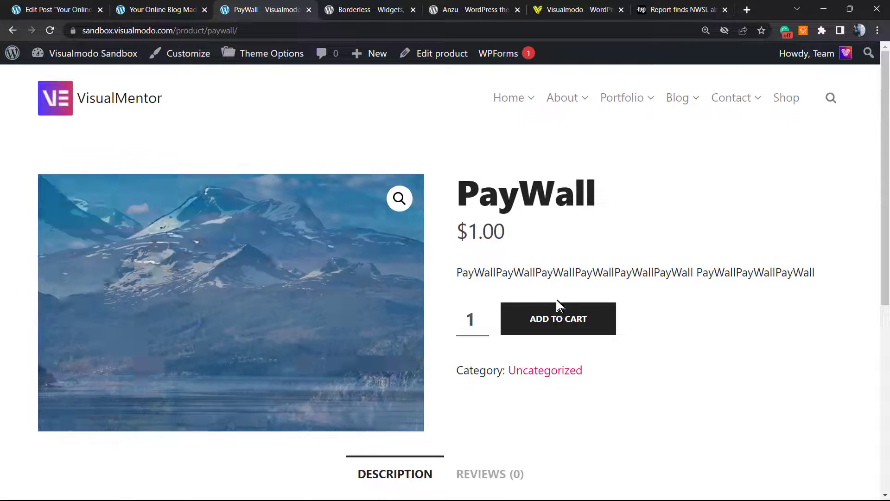
pyautogui.scroll(-3, 487, 310)
pyautogui.scroll(3, 472, 306)
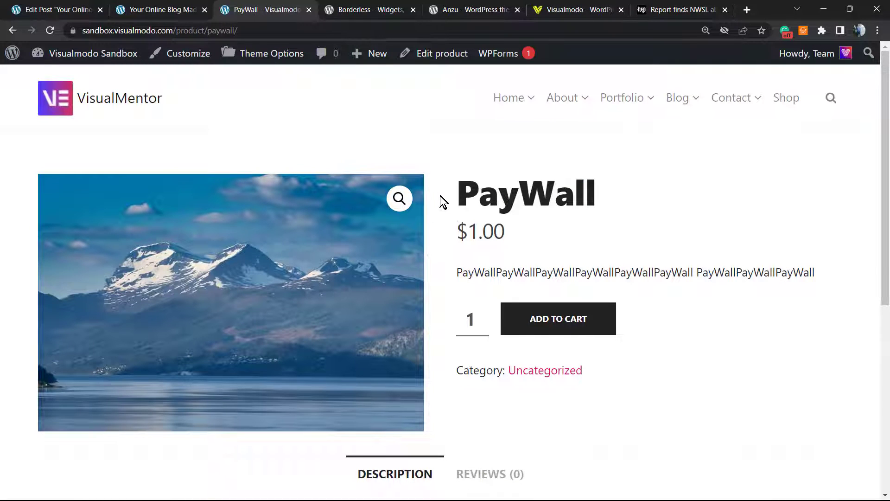
pyautogui.click(159, 10)
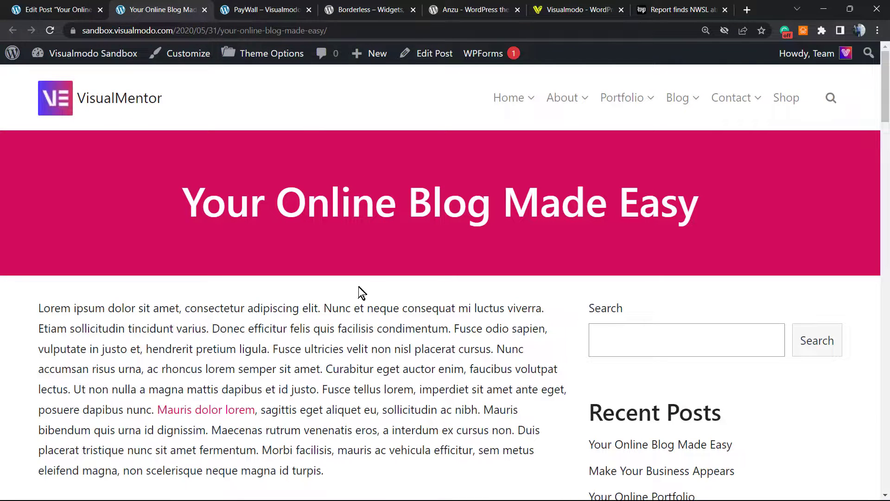
# Return to the post editor and go to the list of all posts
pyautogui.click(82, 10)
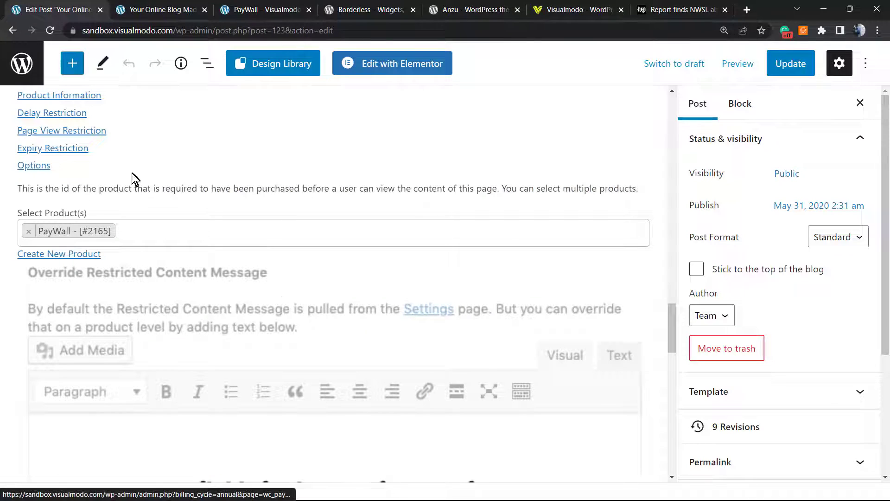
pyautogui.click(23, 72)
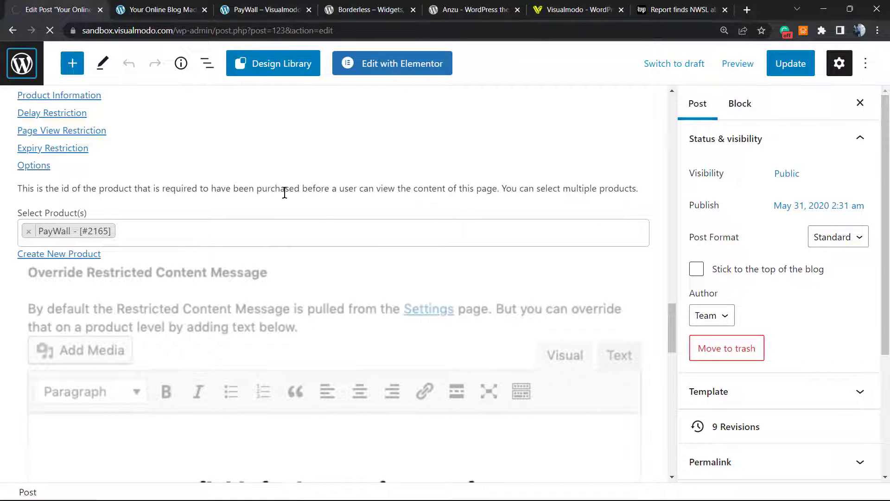
pyautogui.scroll(-4, 84, 306)
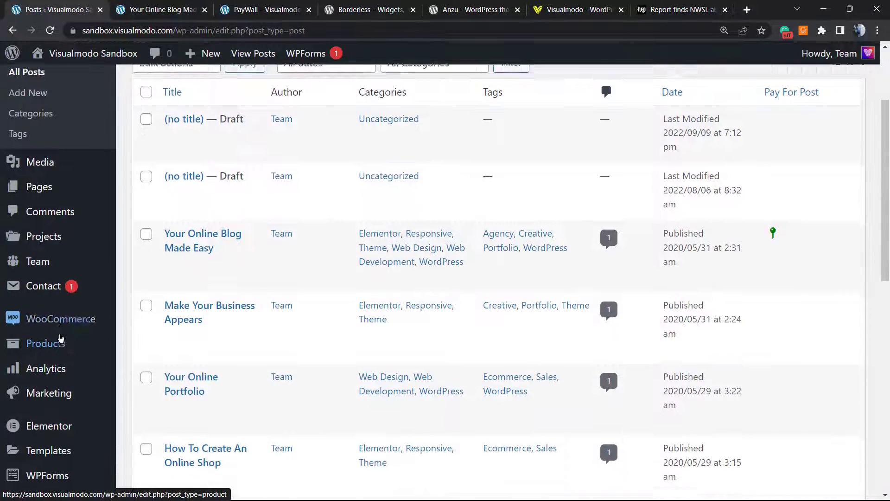
pyautogui.scroll(-3, 52, 342)
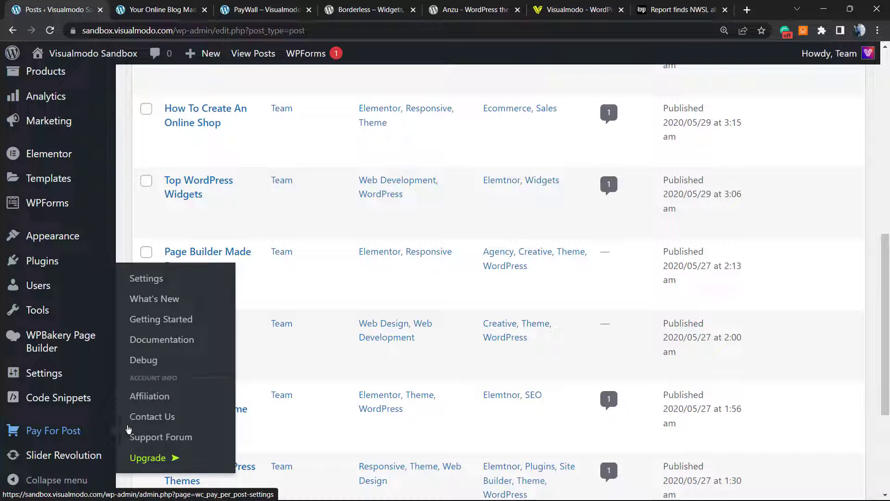
# Review the restricted message: the Oops, Restricted Content heading, apology sentence and products shortcode
pyautogui.click(184, 282)
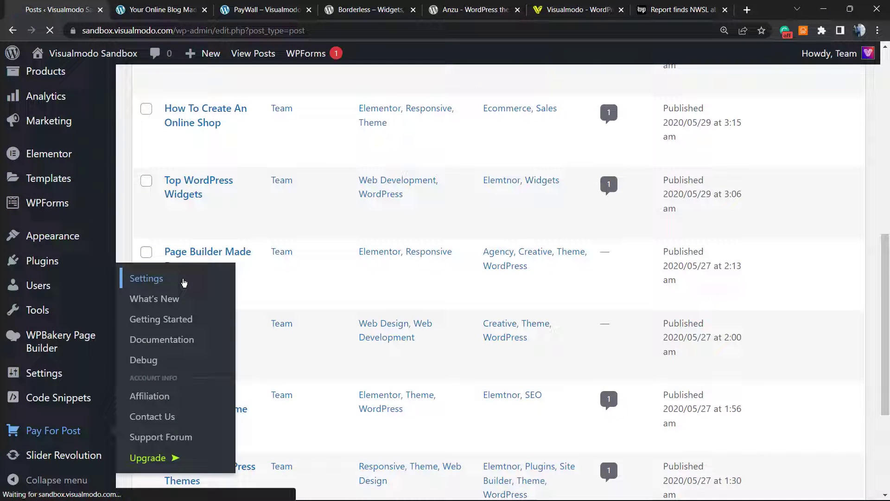
pyautogui.scroll(-2, 266, 307)
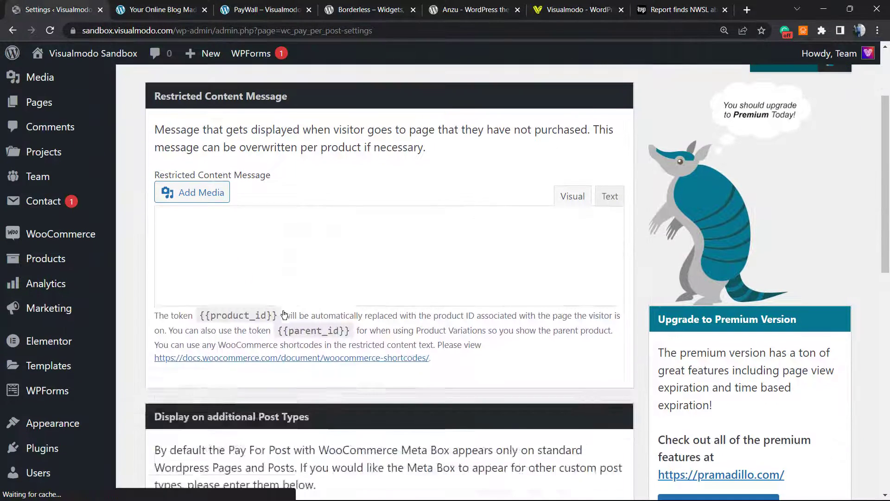
pyautogui.scroll(1, 286, 256)
pyautogui.scroll(-1, 286, 256)
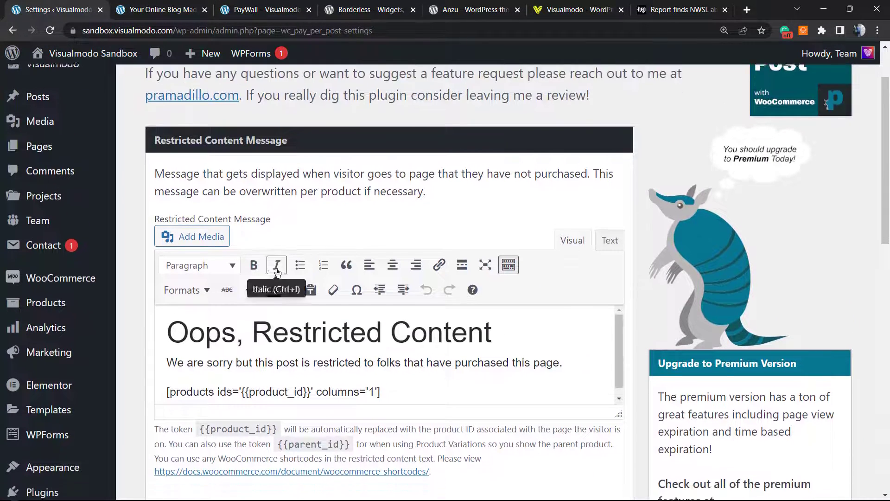
pyautogui.tripleClick(304, 314)
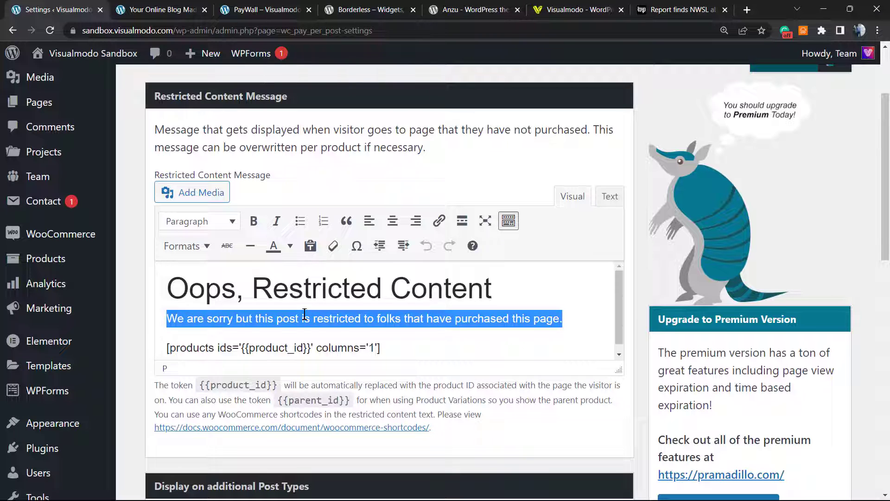
pyautogui.click(304, 316)
pyautogui.doubleClick(298, 349)
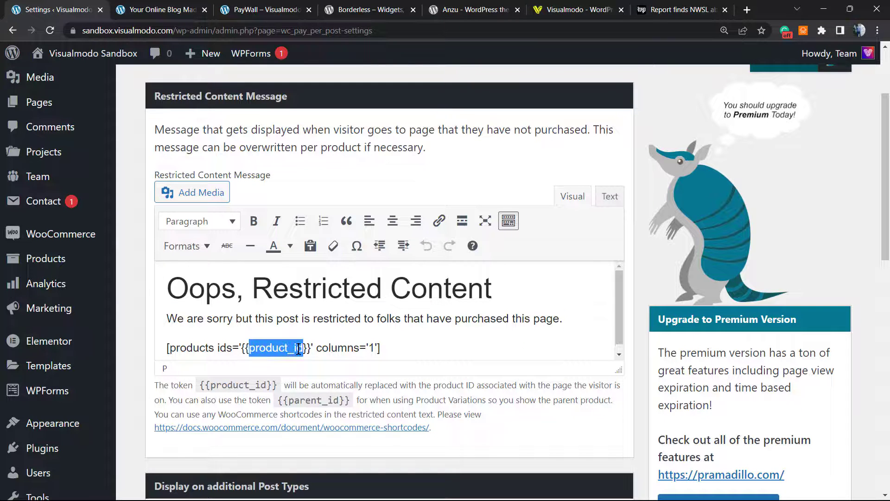
pyautogui.tripleClick(299, 349)
pyautogui.doubleClick(242, 313)
pyautogui.tripleClick(242, 313)
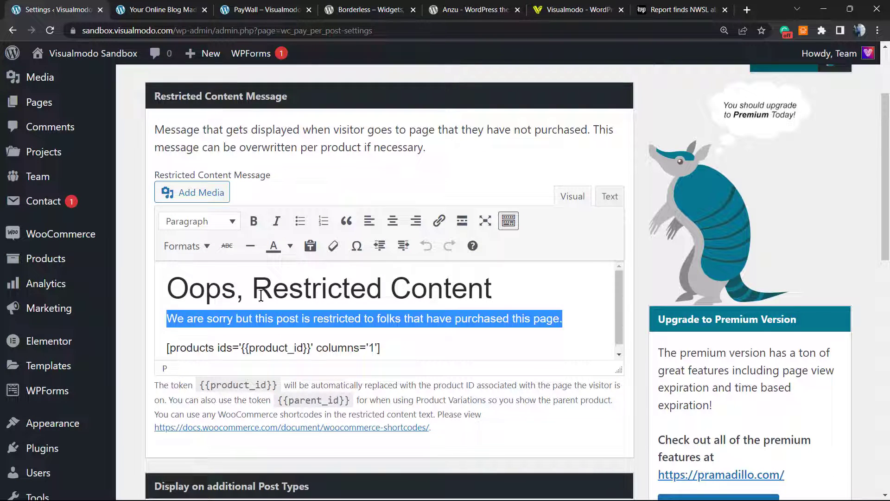
pyautogui.doubleClick(262, 294)
pyautogui.tripleClick(261, 293)
# Check the message as raw HTML, then browse Additional Post Types, keeping only post and page
pyautogui.click(611, 196)
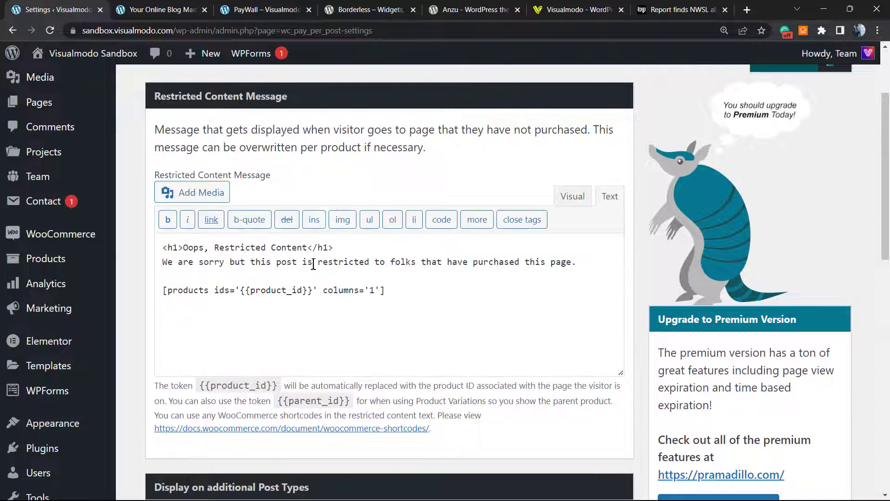
pyautogui.tripleClick(313, 262)
pyautogui.scroll(1, 425, 279)
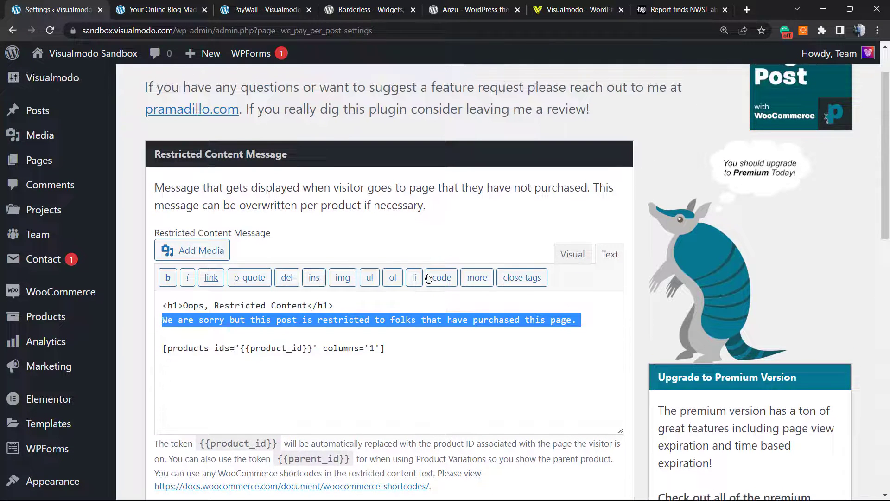
pyautogui.click(573, 255)
pyautogui.scroll(1, 259, 290)
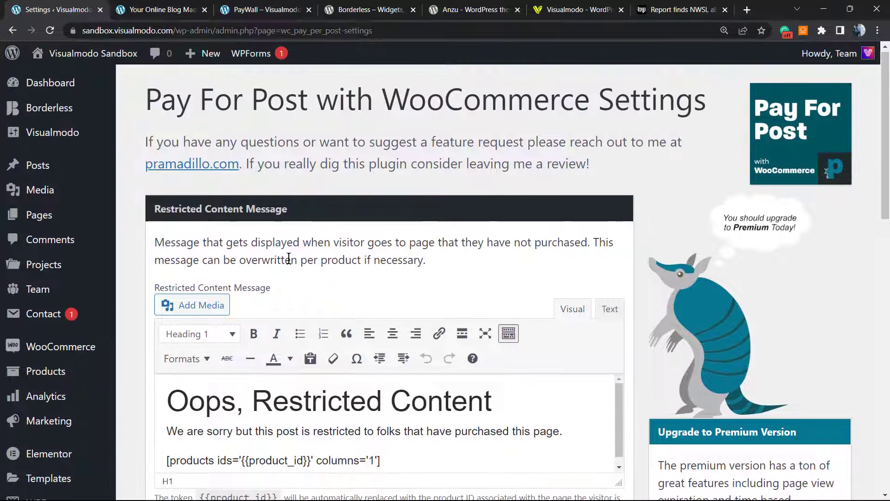
pyautogui.scroll(-3, 288, 259)
pyautogui.scroll(1, 272, 263)
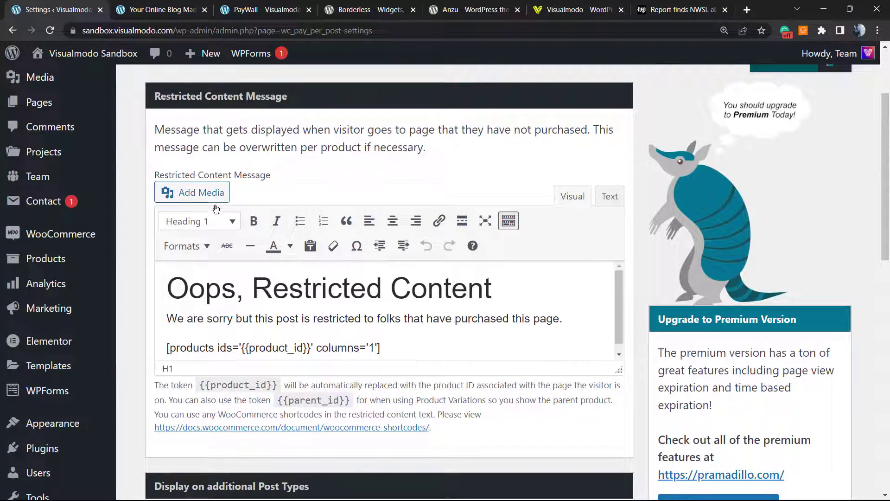
pyautogui.scroll(-1, 348, 290)
pyautogui.scroll(-2, 348, 291)
pyautogui.scroll(-1, 310, 340)
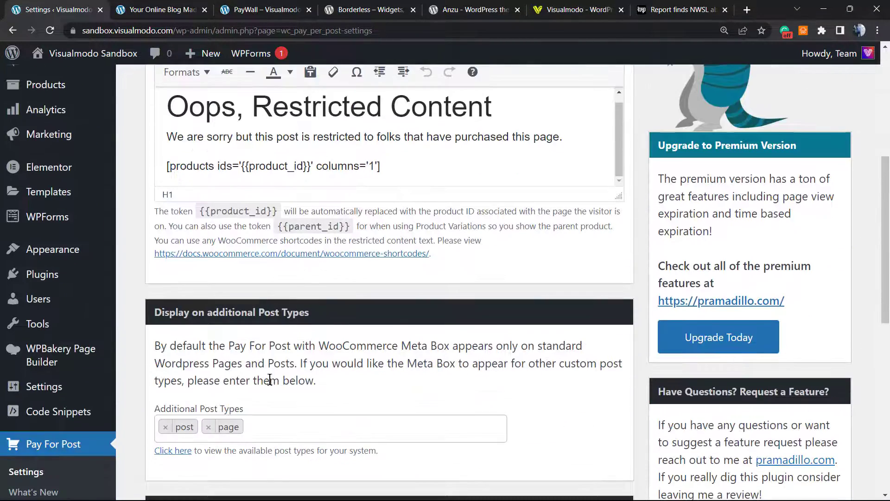
pyautogui.scroll(-1, 273, 376)
pyautogui.scroll(-1, 326, 303)
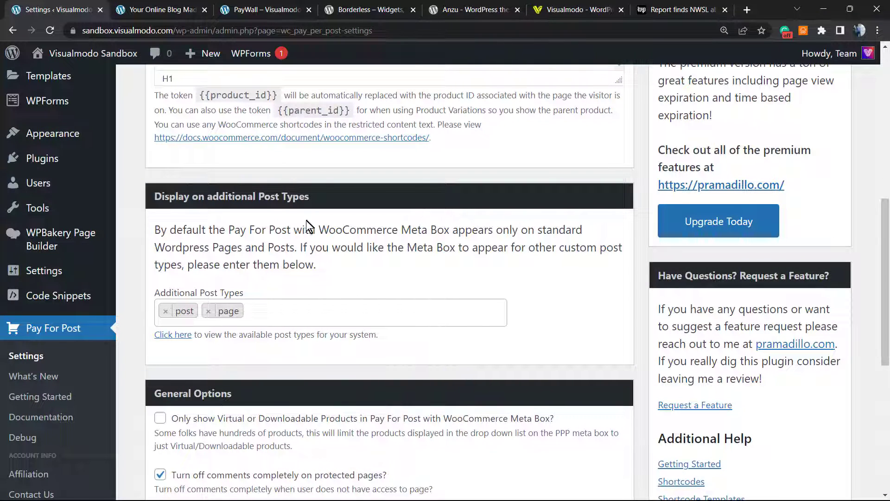
pyautogui.click(277, 314)
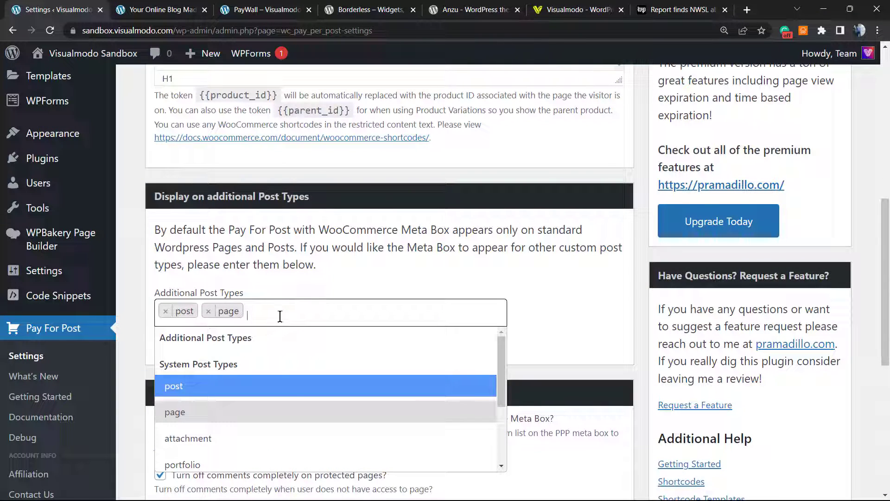
pyautogui.scroll(-2, 272, 409)
pyautogui.scroll(1, 273, 410)
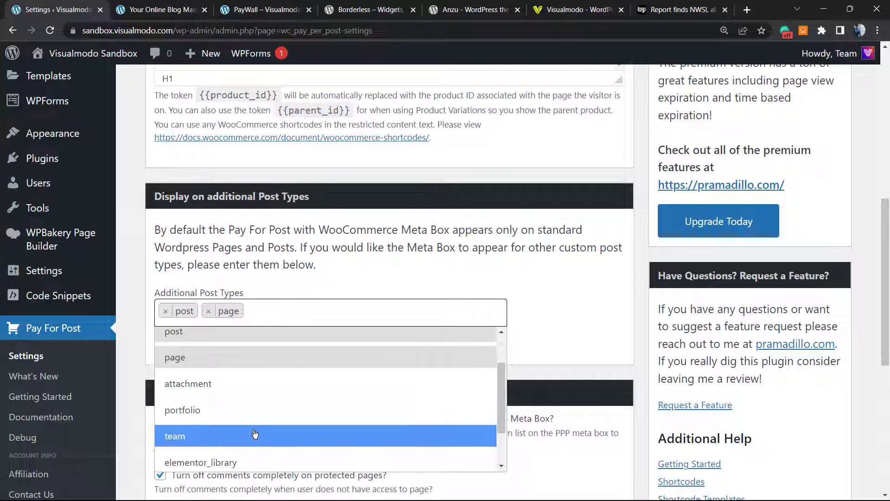
pyautogui.scroll(-2, 254, 432)
pyautogui.click(548, 298)
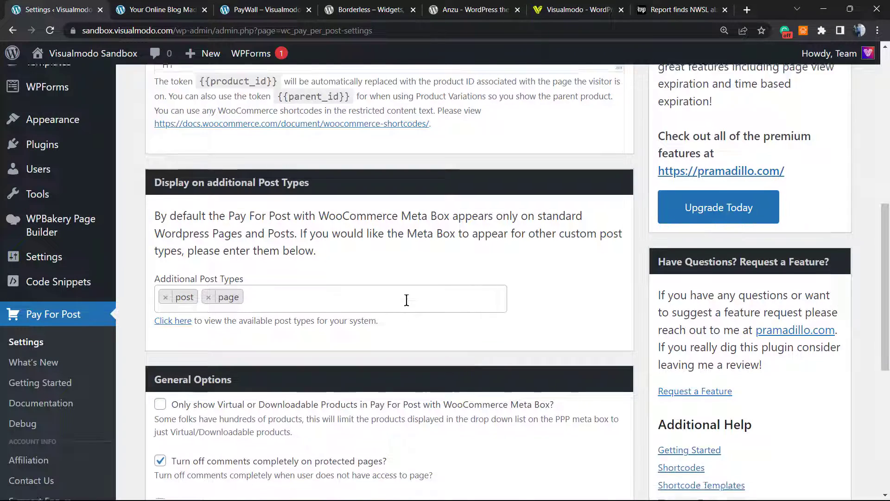
pyautogui.scroll(-3, 408, 299)
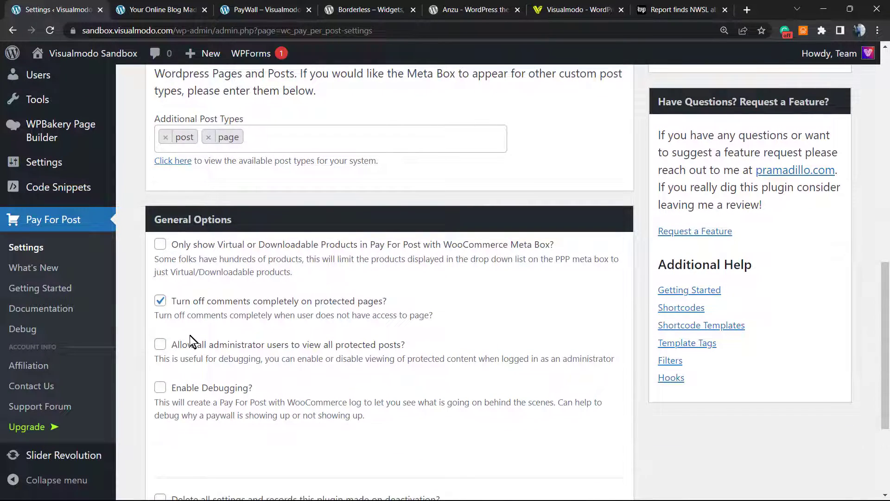
pyautogui.hotkey('ctrl', '+')
pyautogui.scroll(-2, 301, 298)
pyautogui.scroll(-2, 284, 313)
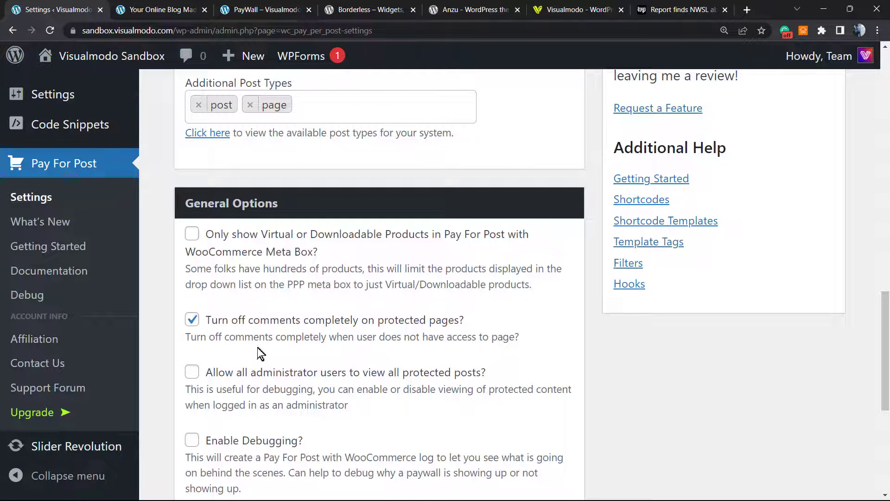
pyautogui.scroll(-1, 292, 340)
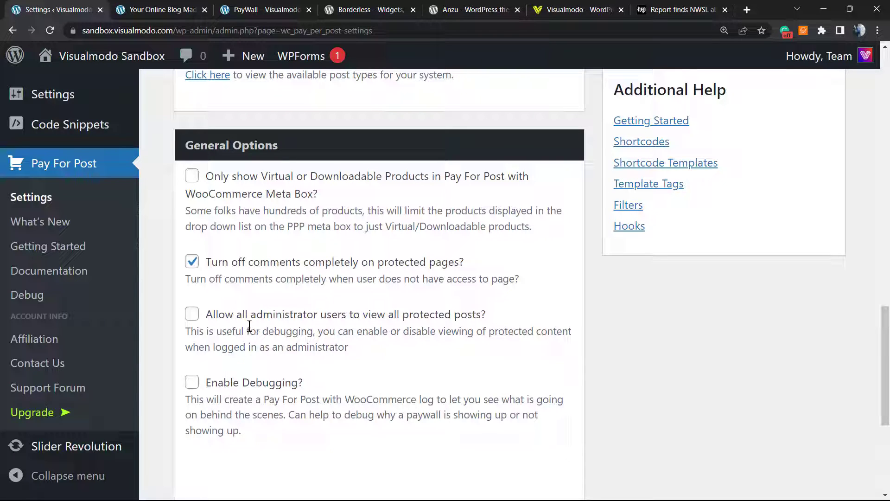
pyautogui.scroll(-1, 247, 325)
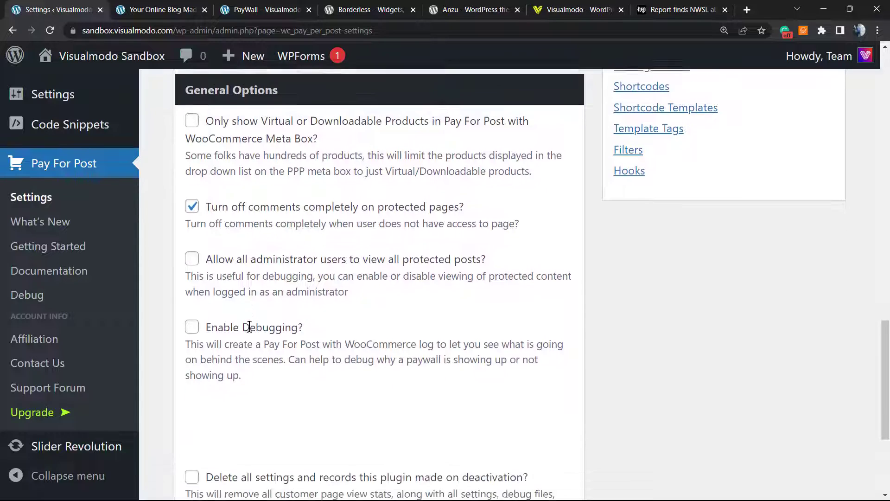
pyautogui.scroll(-2, 250, 330)
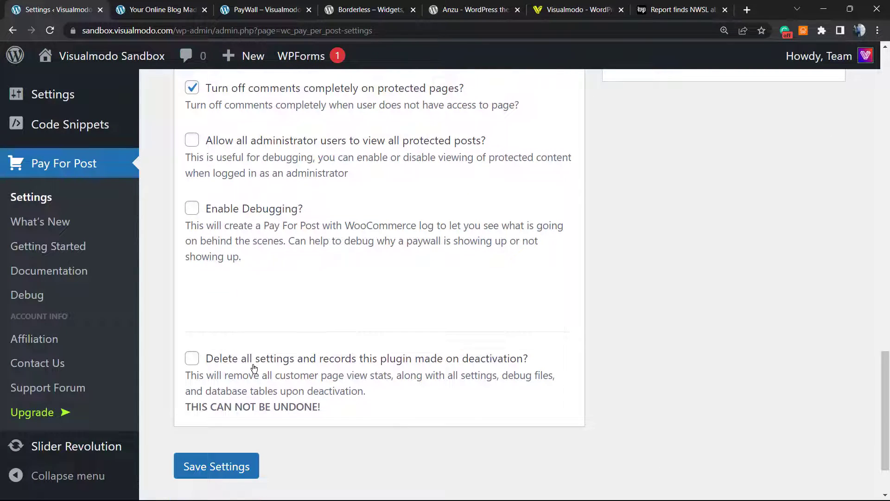
pyautogui.scroll(-1, 256, 368)
pyautogui.scroll(5, 313, 352)
pyautogui.scroll(3, 348, 342)
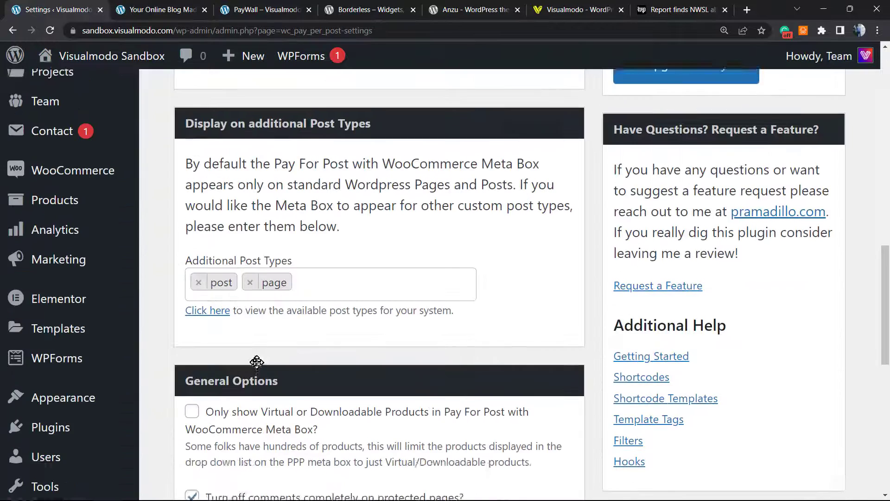
pyautogui.scroll(4, 366, 337)
pyautogui.scroll(2, 366, 337)
pyautogui.scroll(2, 363, 306)
pyautogui.scroll(1, 362, 237)
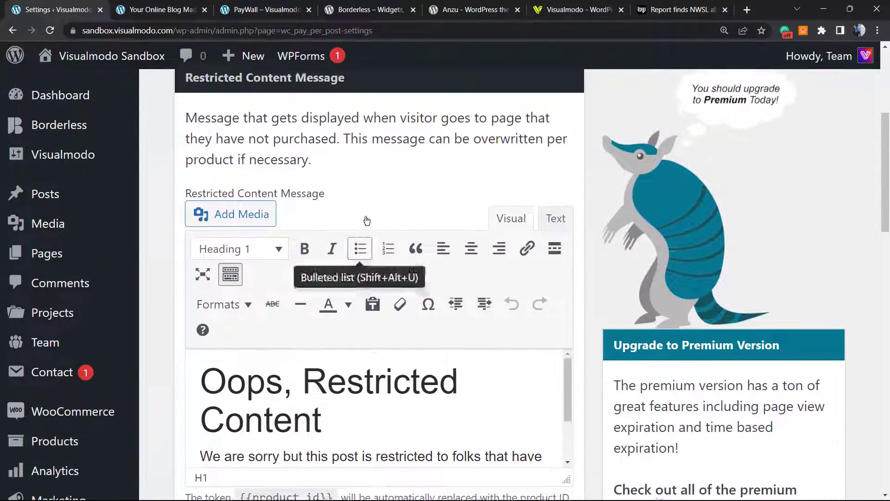
pyautogui.scroll(2, 351, 247)
pyautogui.scroll(2, 344, 250)
pyautogui.hotkey('ctrl', '-')
pyautogui.hotkey('ctrl', '-')
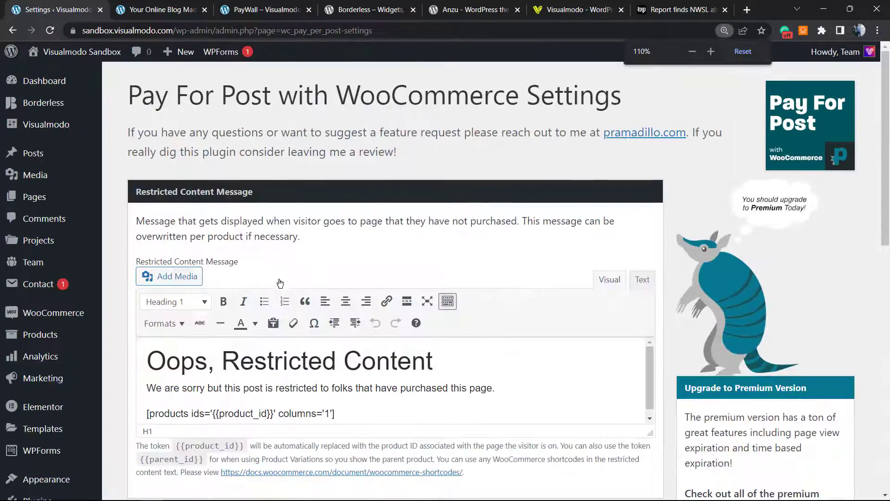
pyautogui.scroll(-3, 279, 283)
pyautogui.scroll(-10, 280, 283)
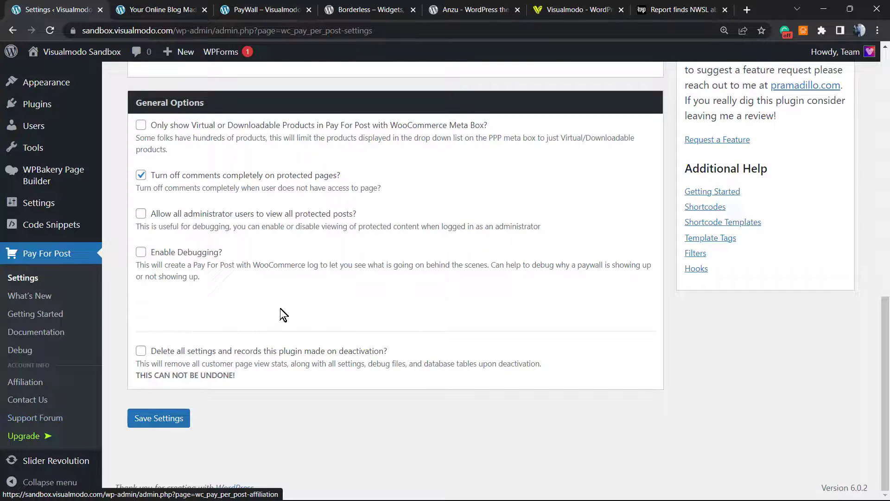
pyautogui.scroll(3, 281, 309)
pyautogui.scroll(3, 272, 313)
pyautogui.scroll(3, 268, 312)
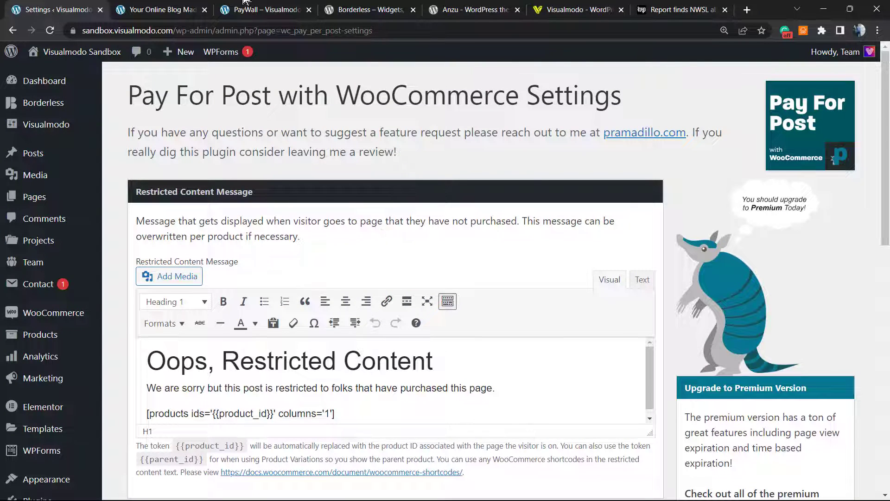
# Revisit the Your Online Blog Made Easy post and the PayWall product page, then go back to the post
pyautogui.click(175, 7)
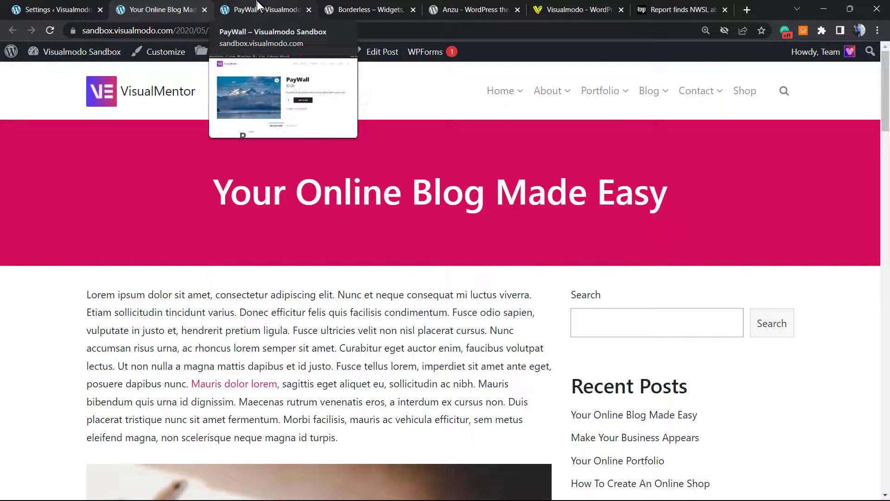
pyautogui.click(278, 8)
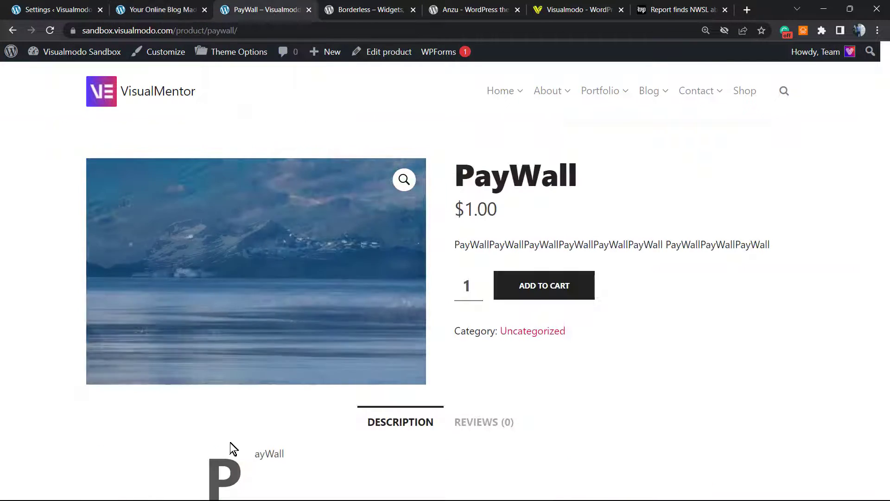
pyautogui.click(13, 30)
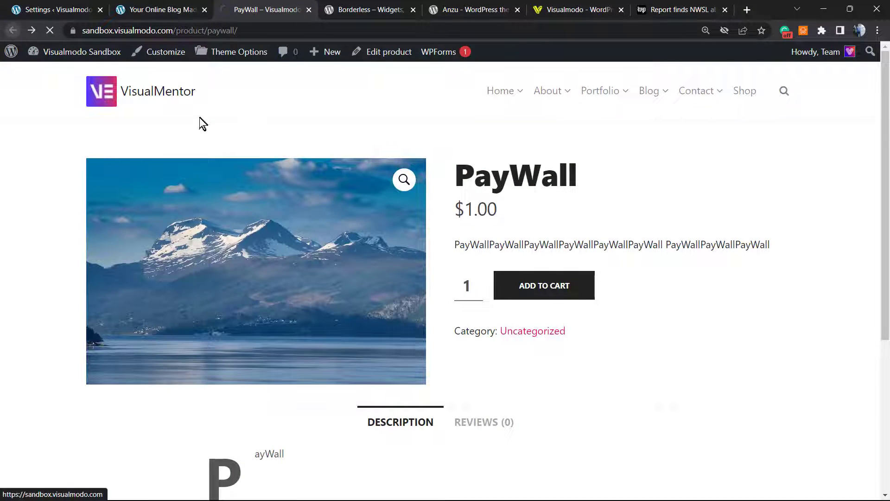
pyautogui.scroll(1, 278, 209)
pyautogui.scroll(1, 302, 276)
pyautogui.scroll(2, 366, 309)
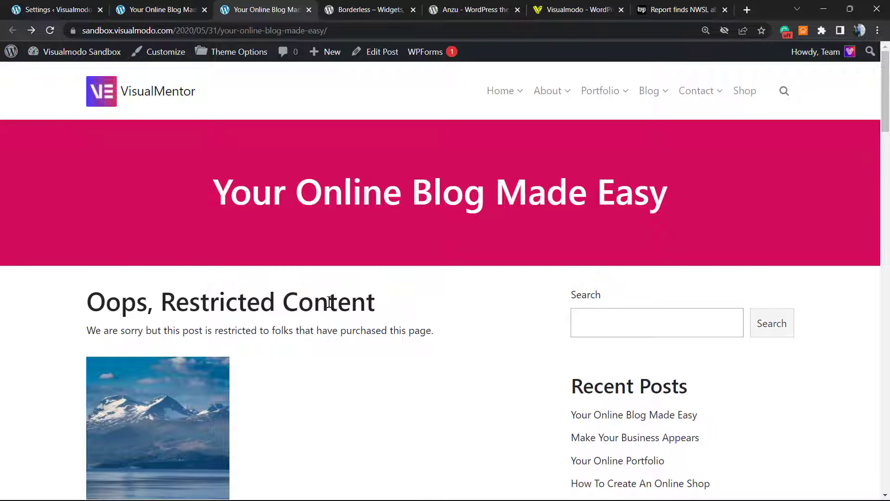
# Browse the Borderless plugin listing on WordPress.org, highlighting the plugin name
pyautogui.click(375, 9)
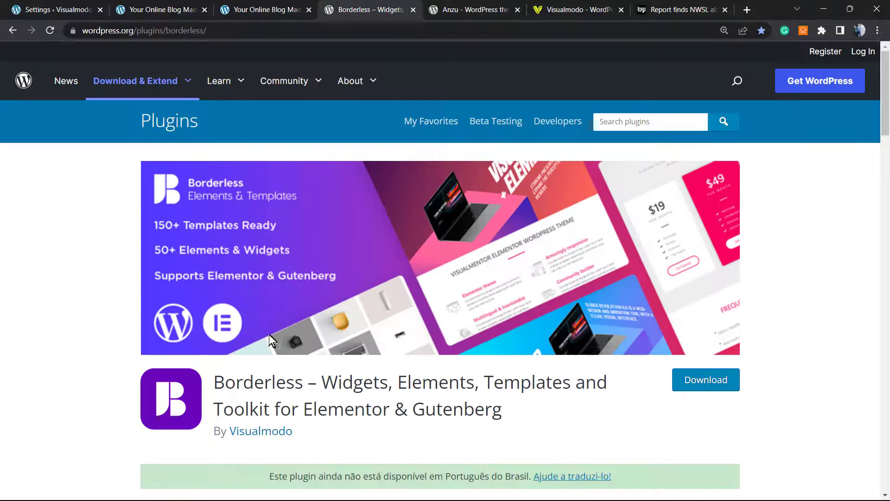
pyautogui.doubleClick(246, 380)
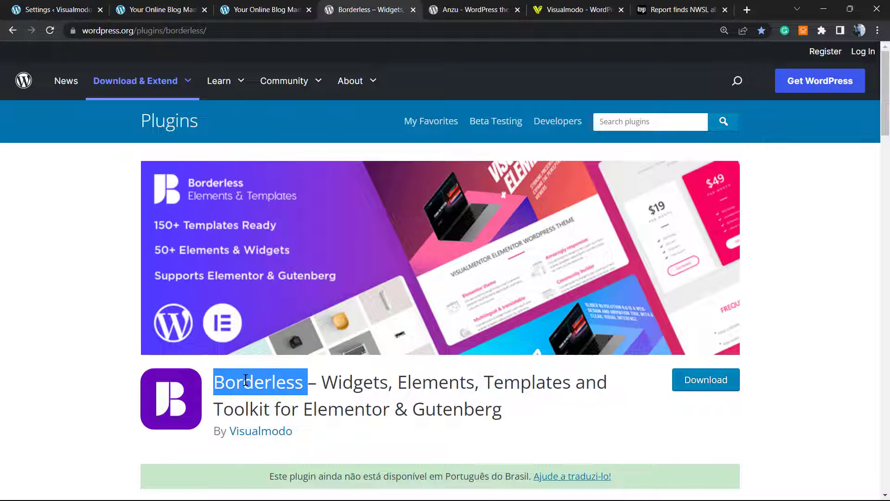
pyautogui.click(342, 381)
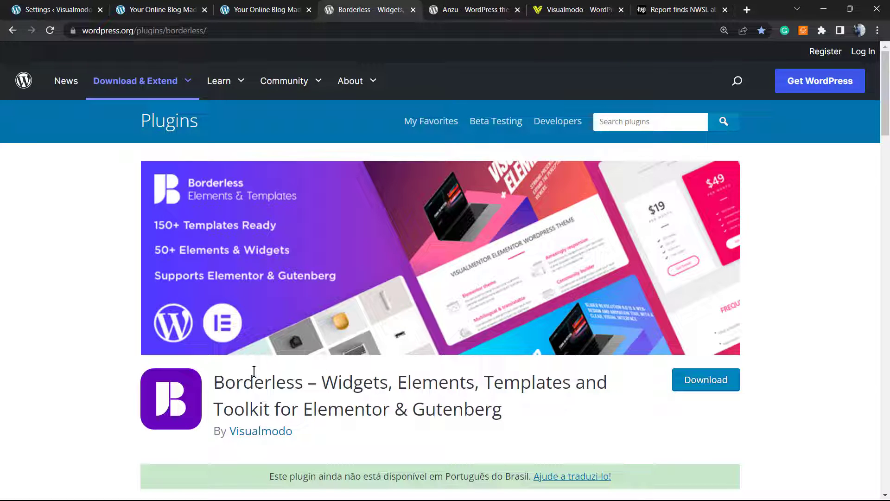
pyautogui.doubleClick(248, 382)
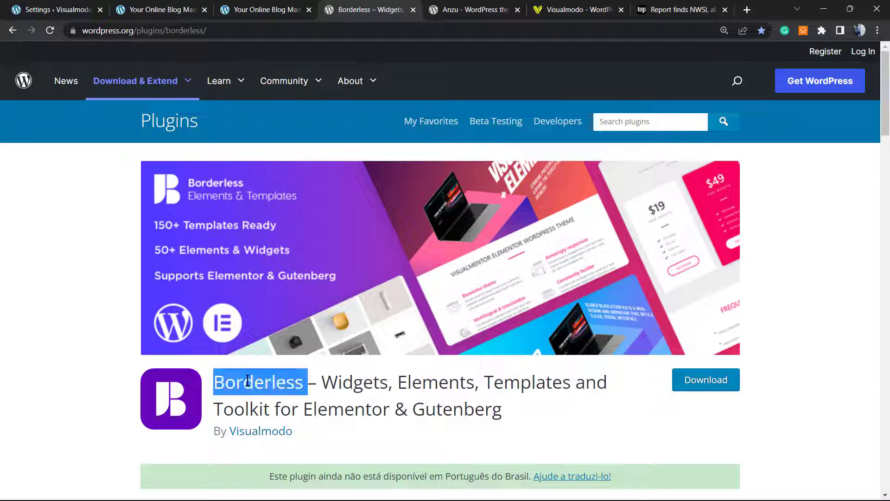
# Look over the Anzu theme page, highlighting its name, then move to the Visualmodo homepage
pyautogui.click(473, 10)
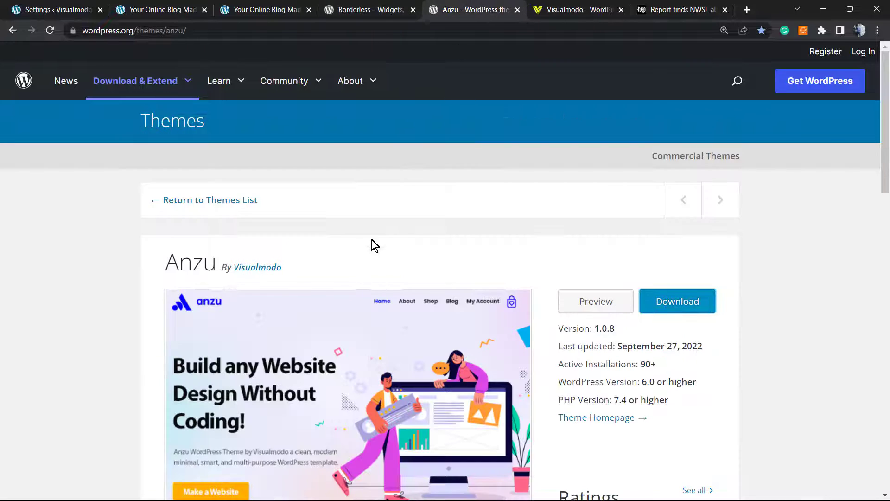
pyautogui.doubleClick(190, 256)
pyautogui.click(189, 257)
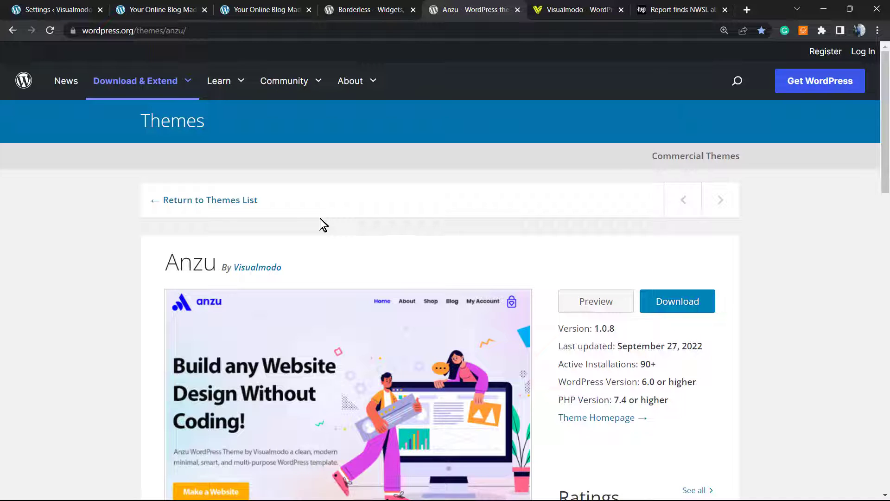
pyautogui.doubleClick(211, 262)
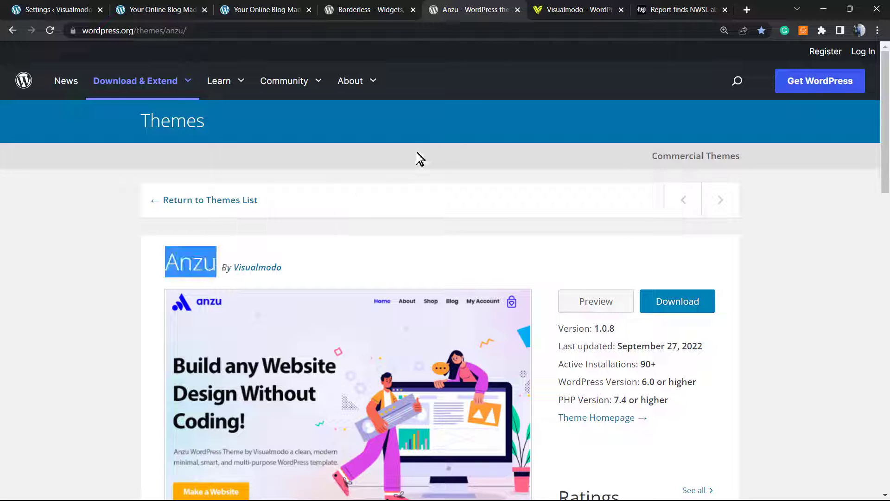
pyautogui.click(580, 7)
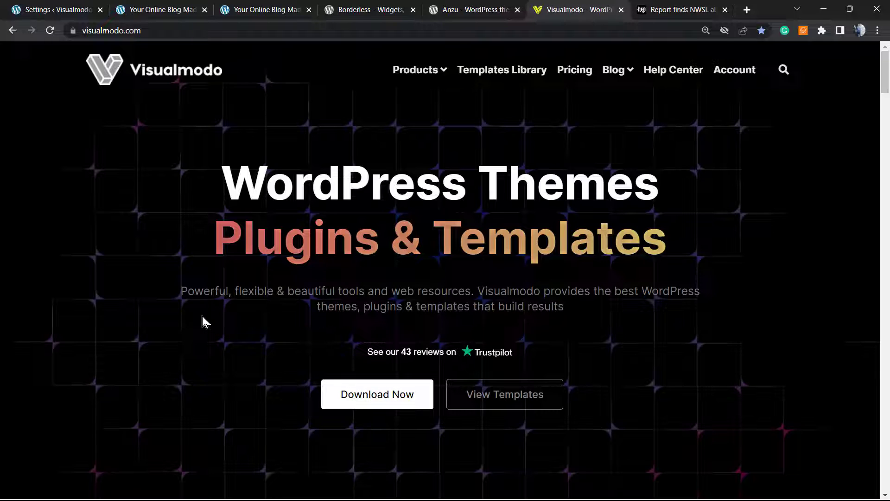
# Open the Templates Library and browse designs like Architect, Dentist and Winery
pyautogui.click(488, 76)
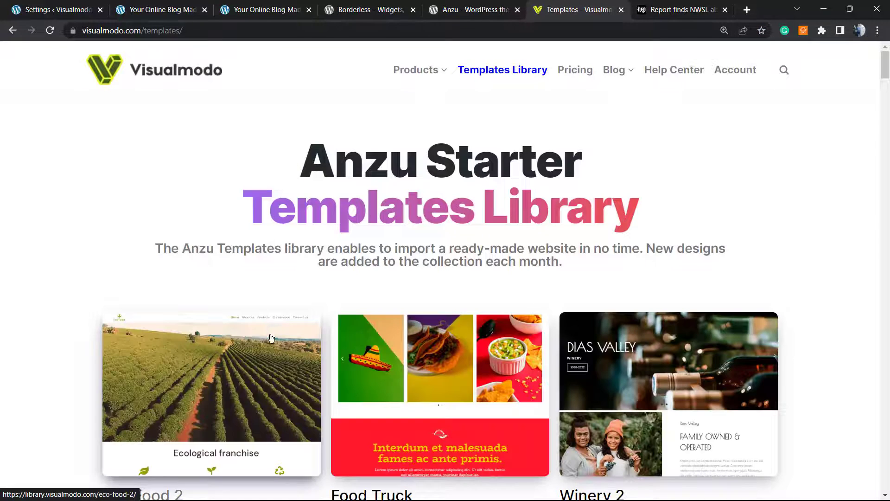
pyautogui.scroll(-1, 300, 316)
pyautogui.scroll(-2, 323, 296)
pyautogui.scroll(-3, 324, 297)
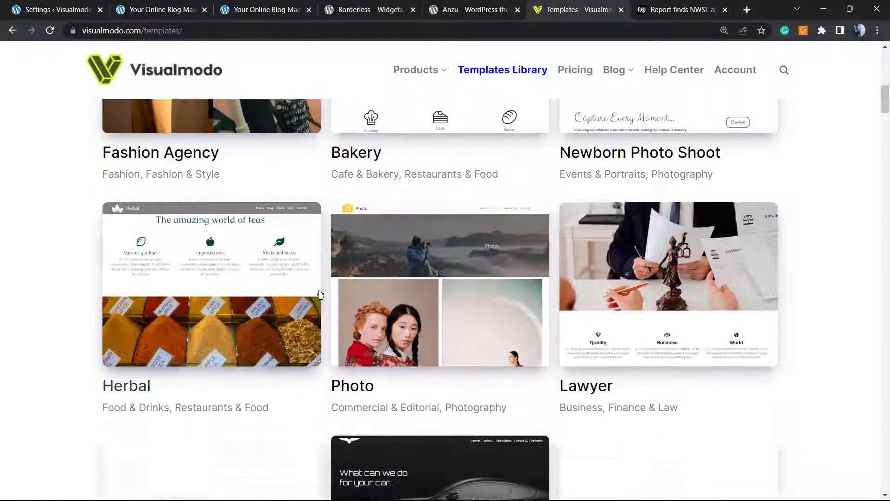
pyautogui.scroll(-3, 321, 297)
pyautogui.scroll(-2, 319, 298)
pyautogui.scroll(-2, 320, 298)
pyautogui.scroll(-1, 319, 297)
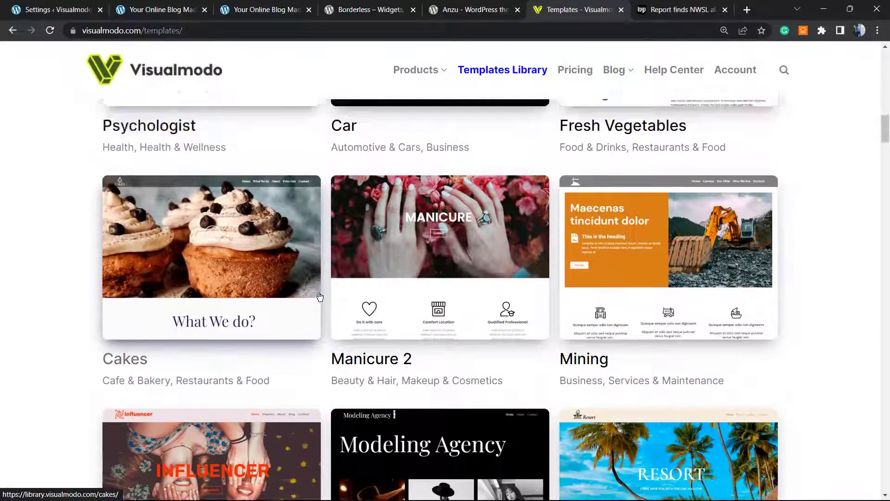
pyautogui.scroll(-4, 319, 298)
pyautogui.scroll(-2, 319, 297)
pyautogui.scroll(-2, 320, 298)
pyautogui.scroll(-3, 320, 297)
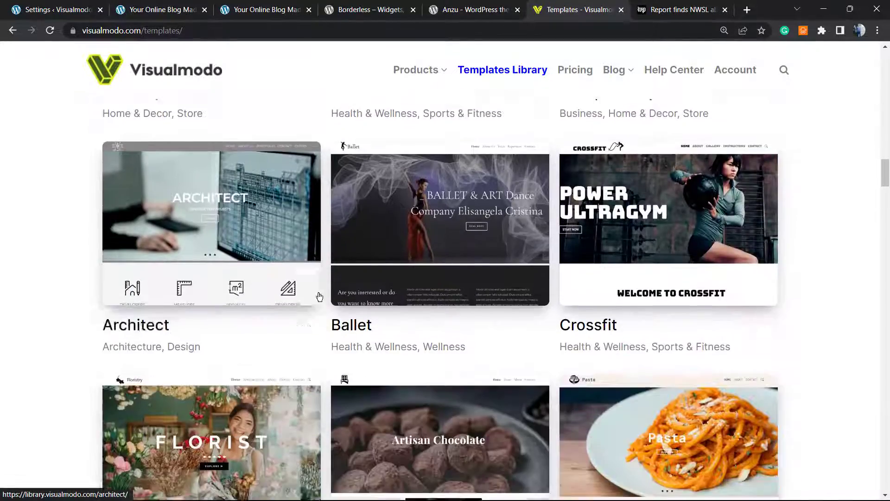
pyautogui.scroll(-3, 320, 297)
pyautogui.scroll(-2, 320, 299)
pyautogui.scroll(-2, 319, 298)
pyautogui.scroll(-2, 319, 298)
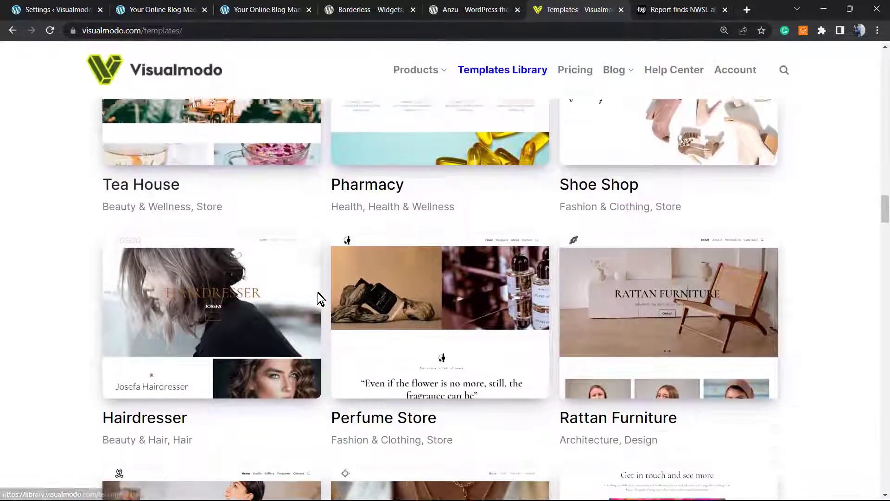
pyautogui.scroll(-1, 318, 298)
pyautogui.scroll(-3, 318, 296)
pyautogui.scroll(-3, 318, 297)
pyautogui.scroll(-3, 319, 297)
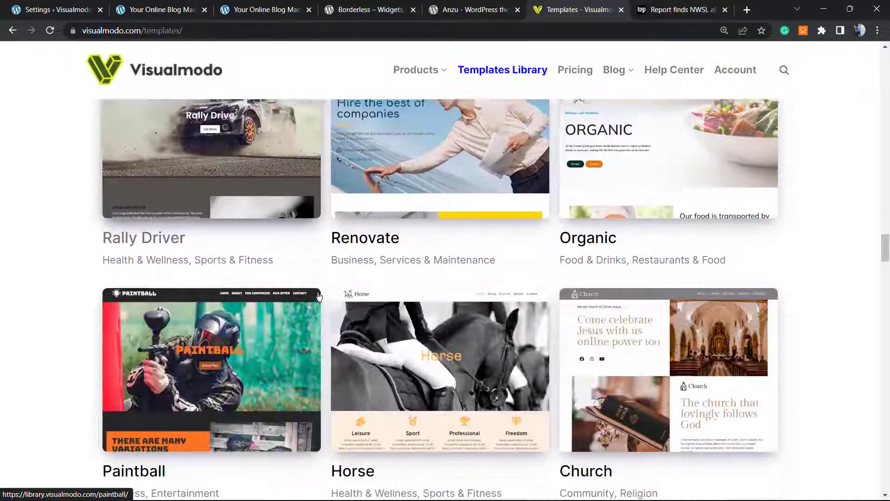
pyautogui.scroll(-1, 319, 297)
pyautogui.scroll(-2, 319, 297)
pyautogui.scroll(-4, 318, 297)
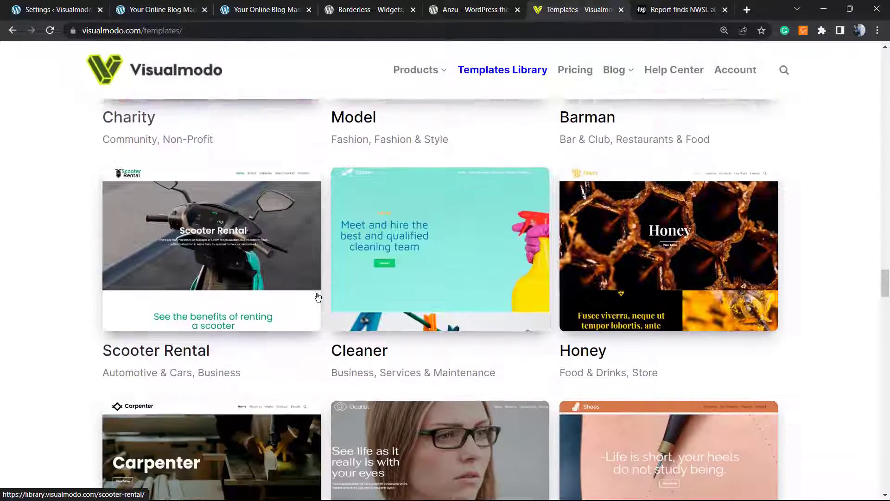
pyautogui.scroll(-3, 318, 297)
pyautogui.scroll(-1, 318, 297)
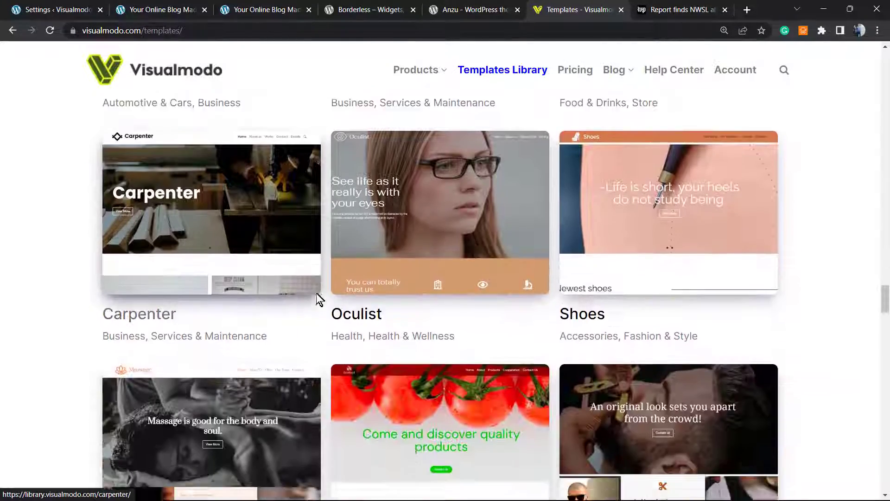
pyautogui.scroll(-3, 316, 295)
pyautogui.scroll(-2, 314, 298)
pyautogui.scroll(-2, 314, 295)
pyautogui.scroll(-2, 314, 296)
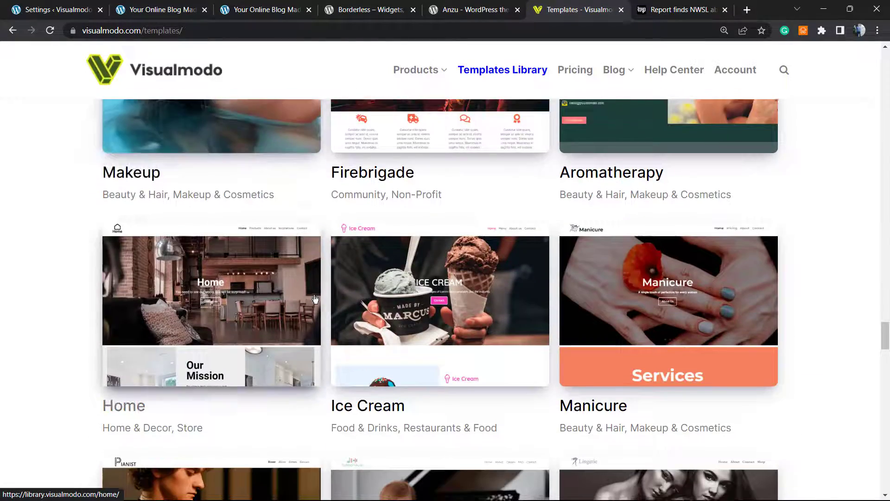
pyautogui.scroll(-2, 313, 297)
pyautogui.scroll(-3, 312, 299)
pyautogui.scroll(-2, 305, 290)
pyautogui.scroll(-3, 305, 289)
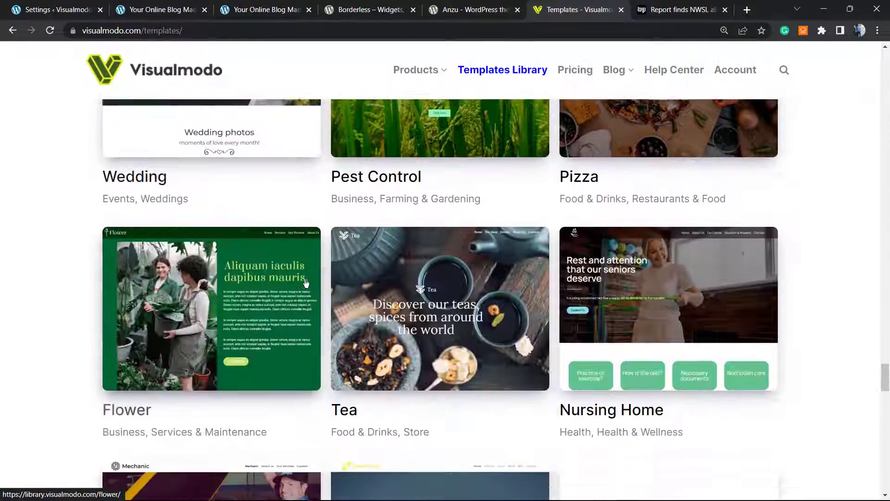
pyautogui.scroll(-3, 305, 285)
pyautogui.scroll(-2, 304, 282)
pyautogui.scroll(-2, 305, 283)
pyautogui.scroll(-2, 305, 283)
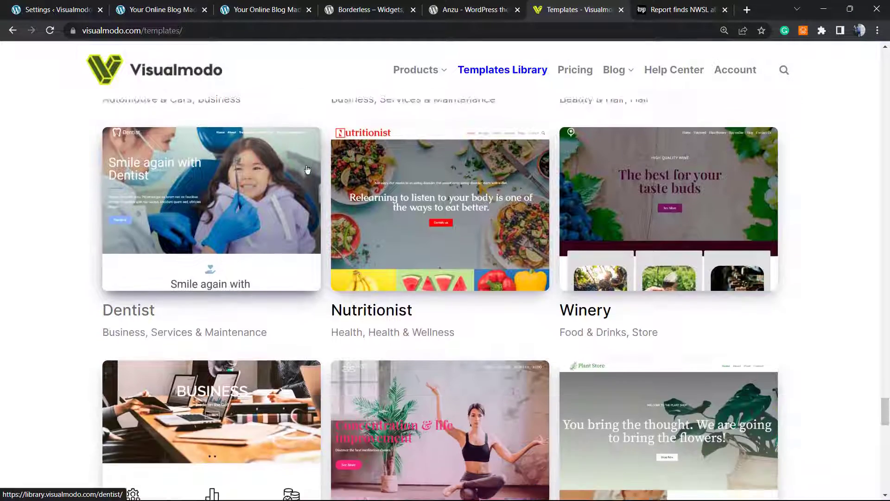